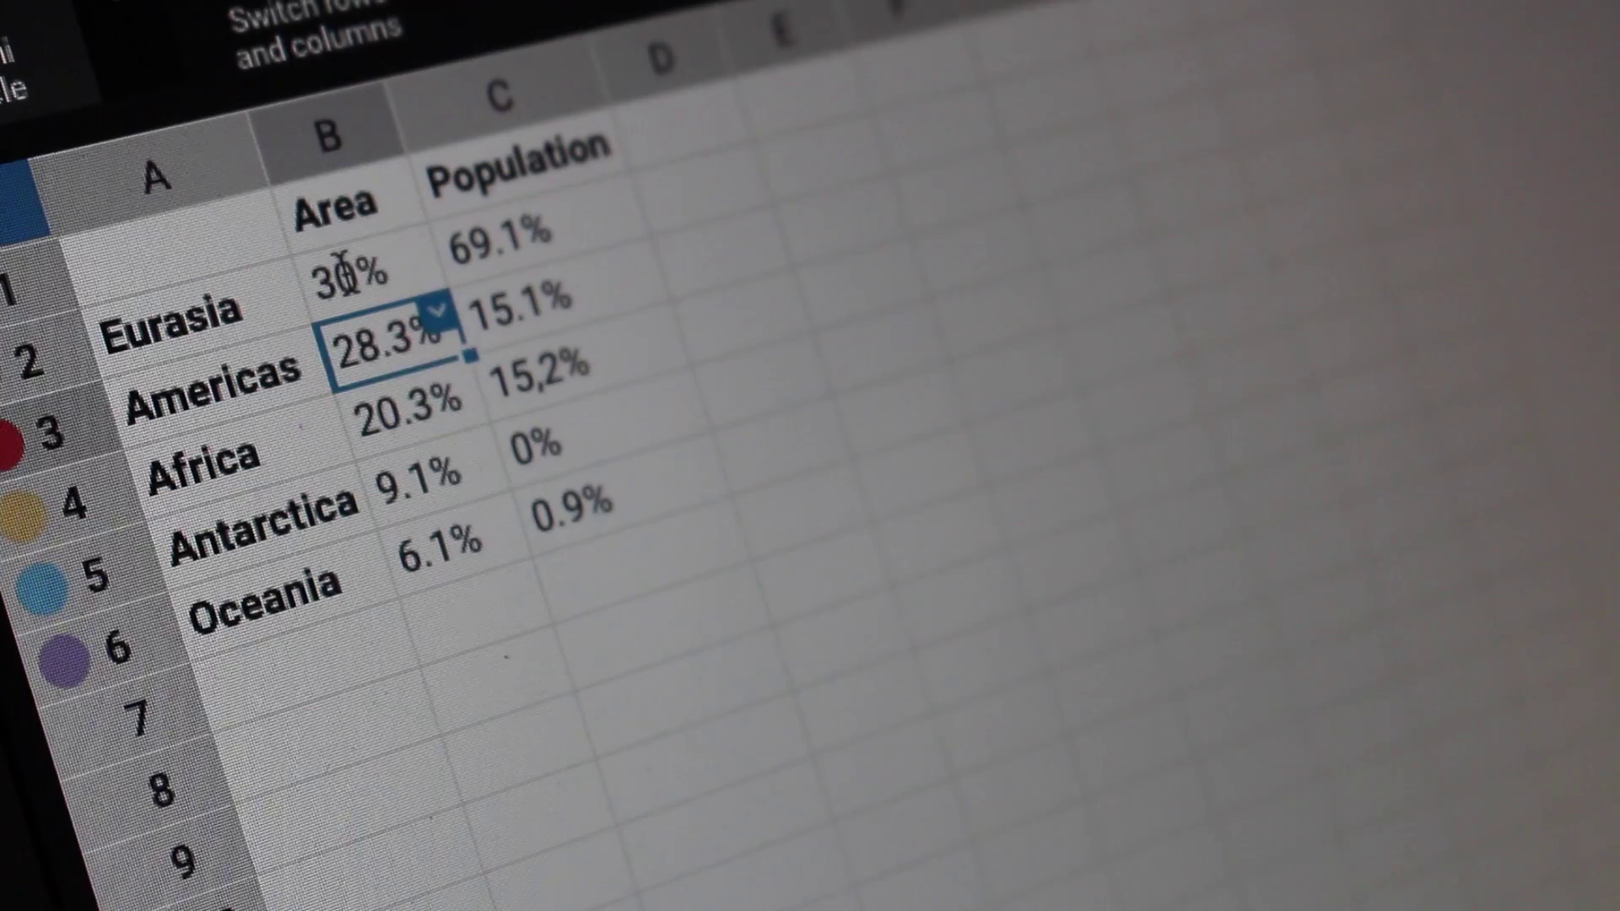
Enter 50% as Eurasia's Area value in cell B1 of the data sheet.
type("50%")
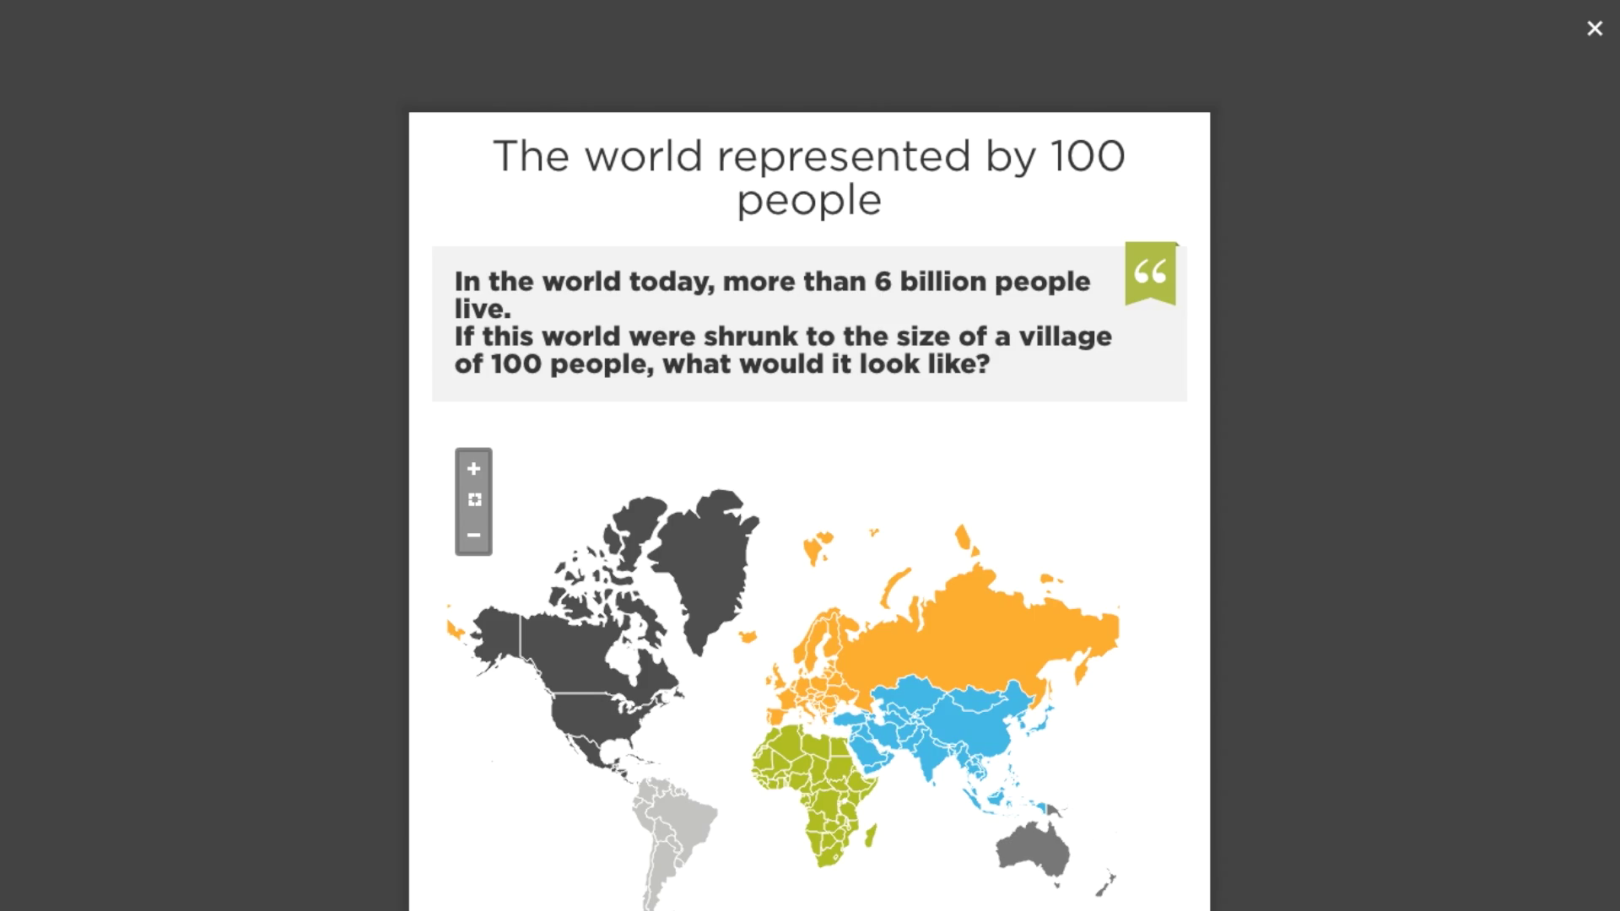
Scroll through the finished infographic, then bring up the text element choices in the blank draft.
scroll(1612, 472, "down", 10)
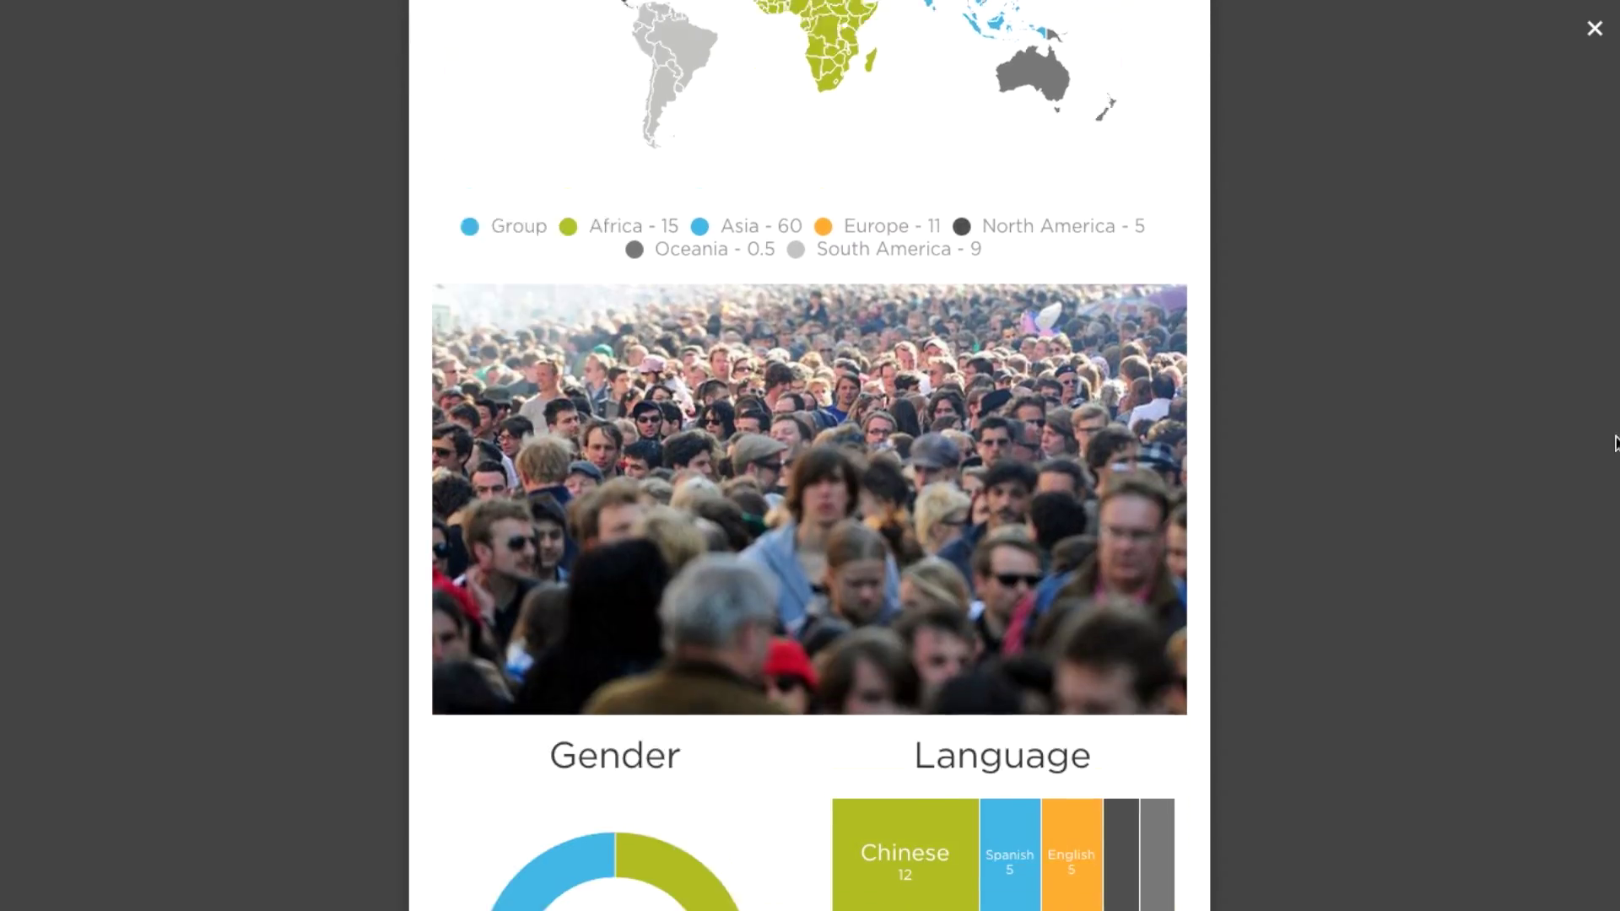
scroll(1612, 500, "down", 10)
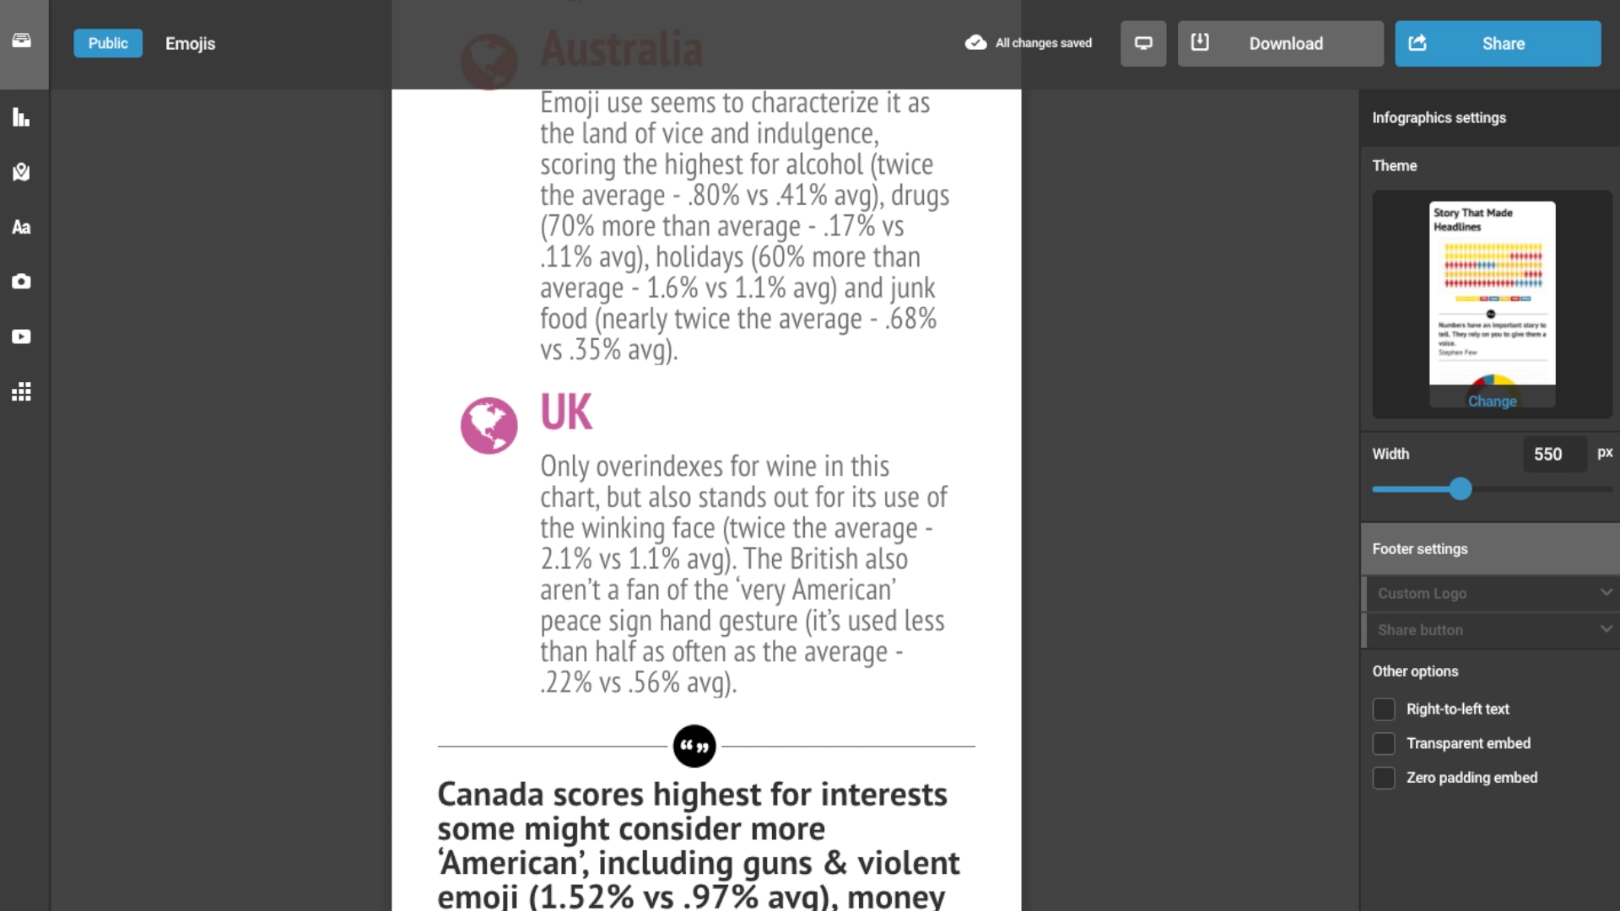
scroll(707, 498, "up", 10)
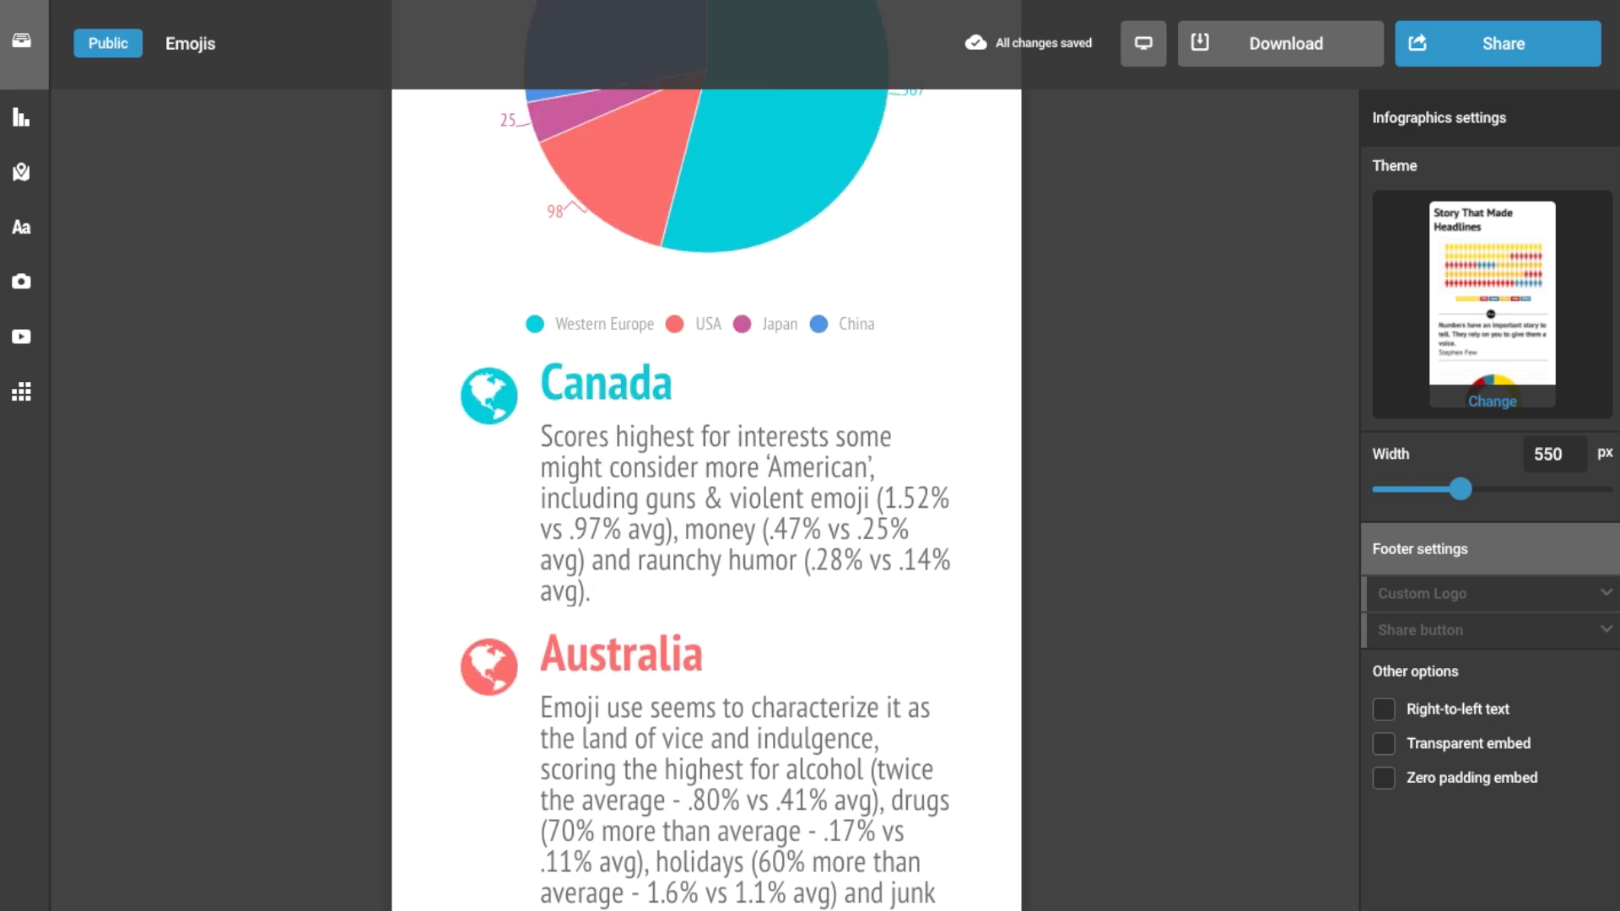
scroll(706, 498, "up", 10)
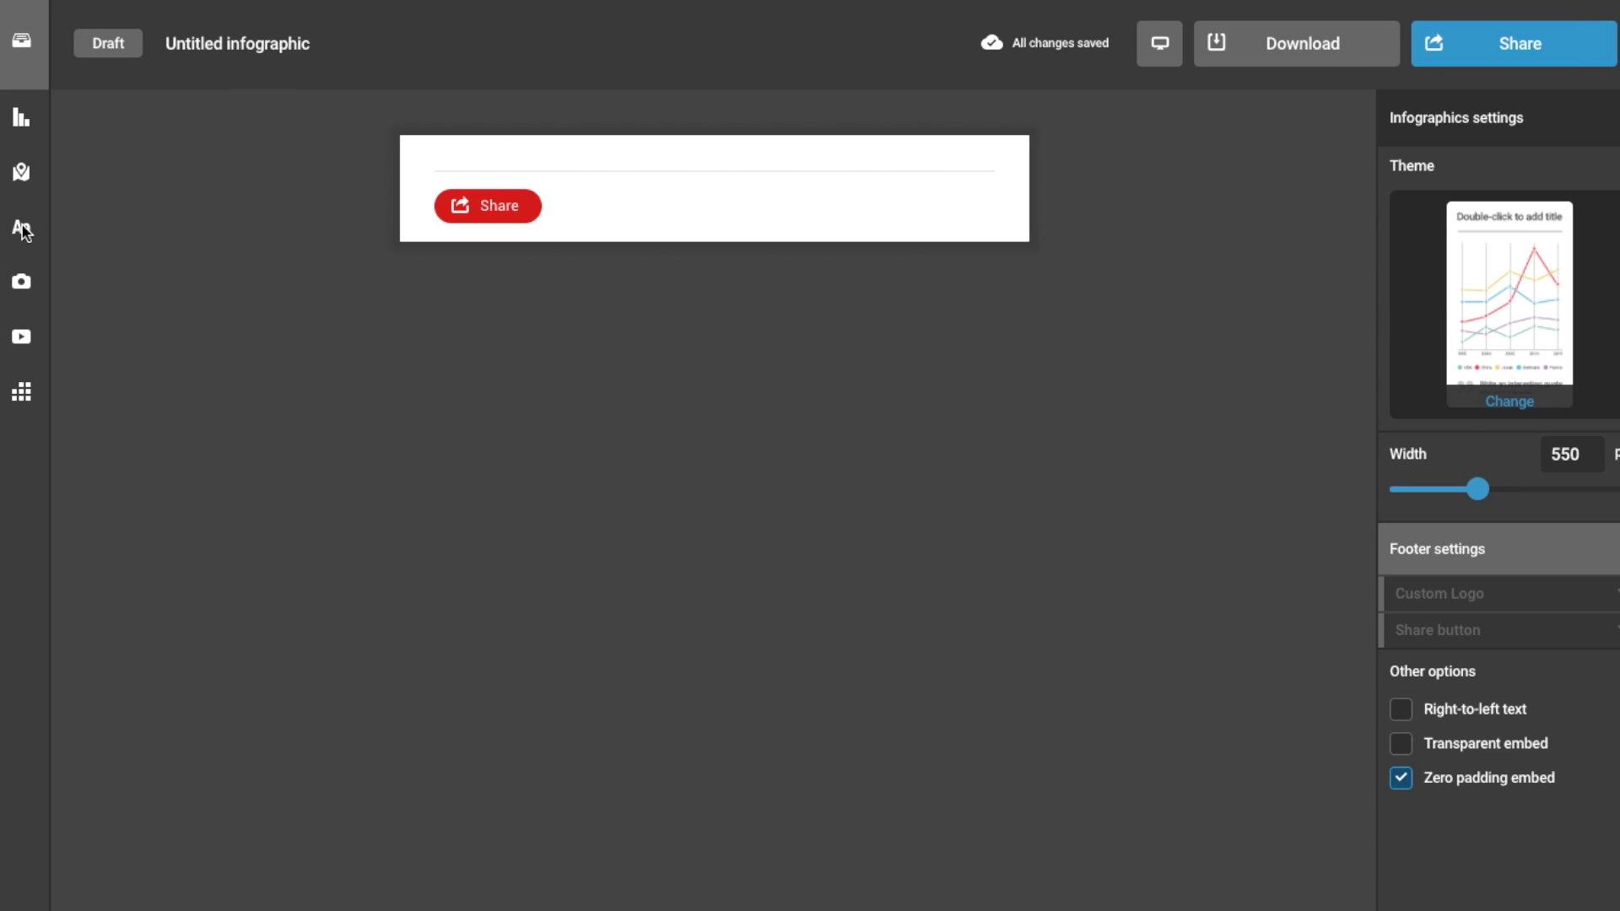
left_click(23, 230)
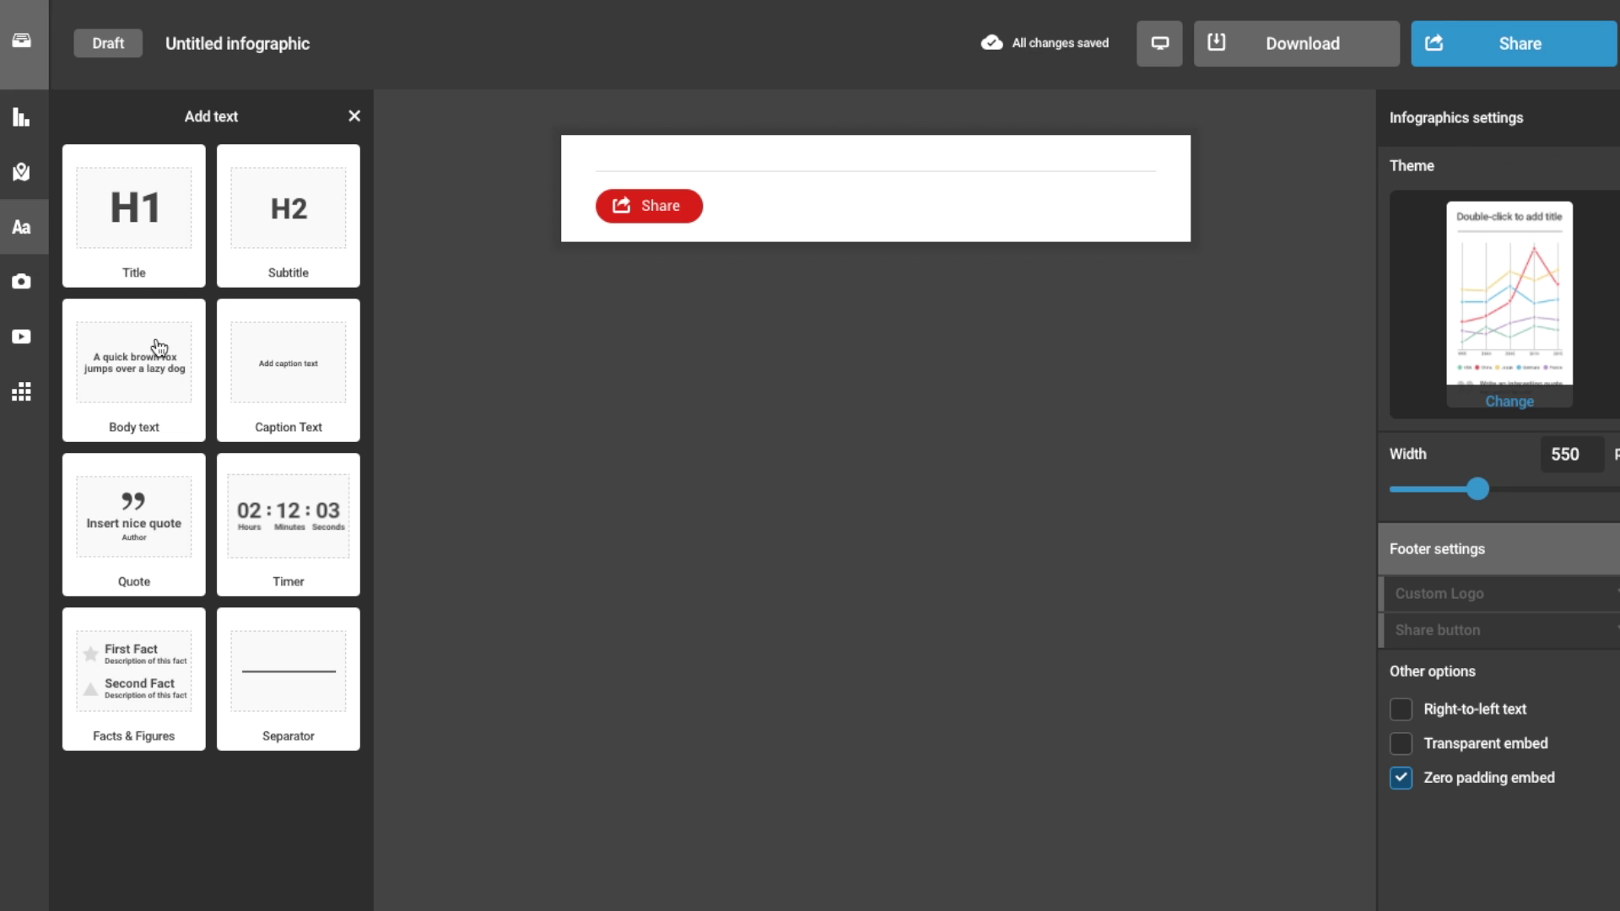
Insert a title, subtitle and body text block, then scroll through the Internet Trends 2015 example.
left_click(134, 217)
left_click(272, 221)
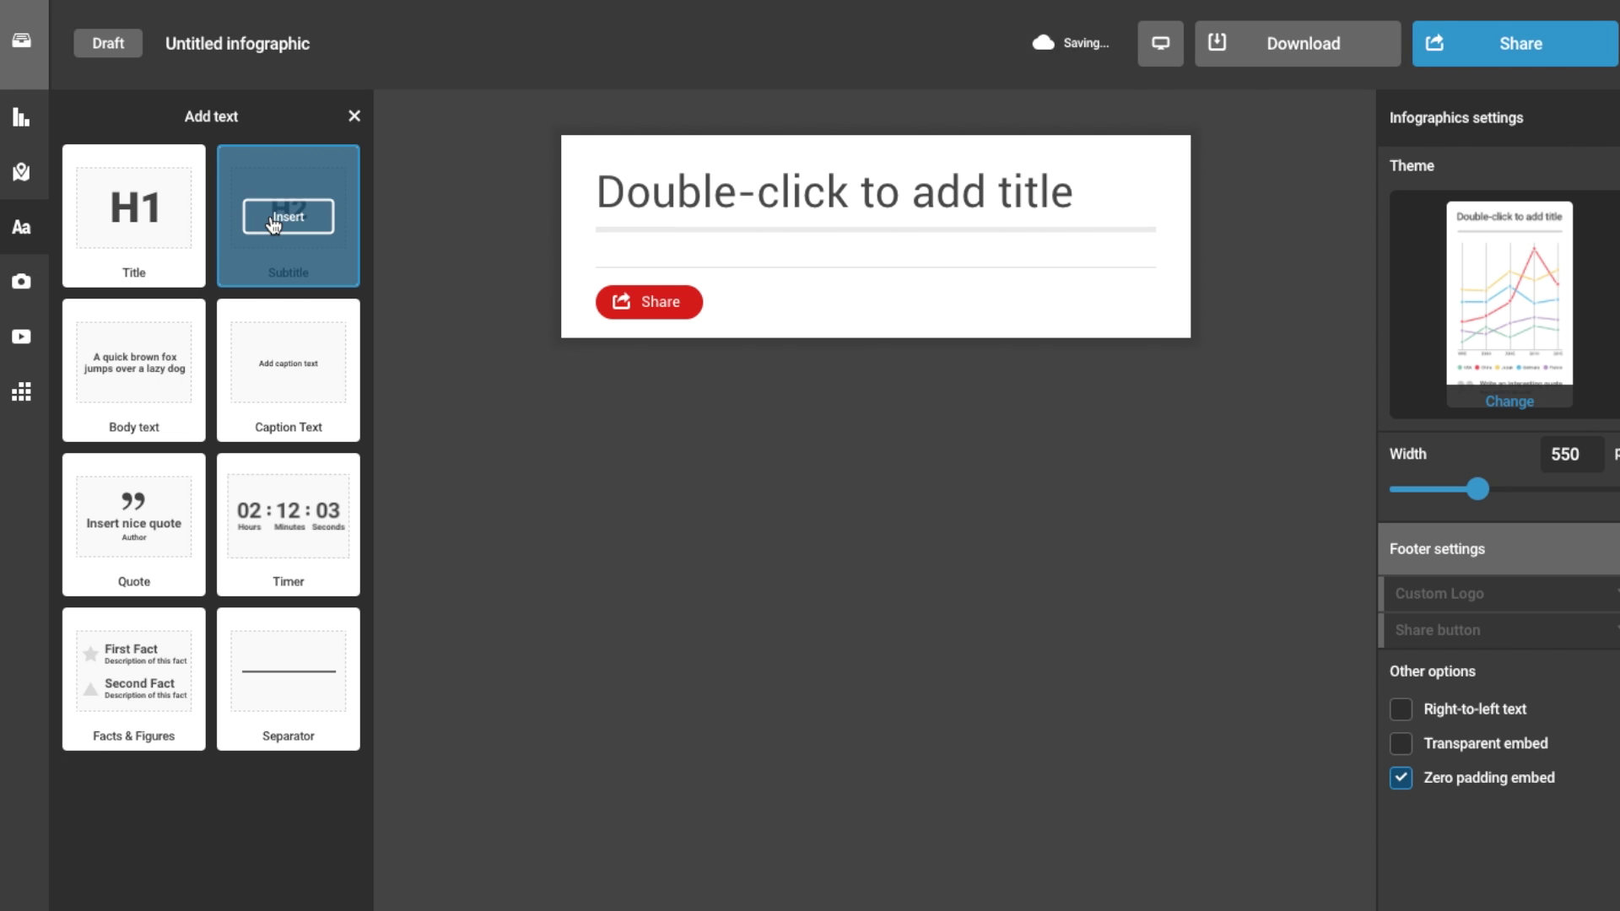
left_click(133, 372)
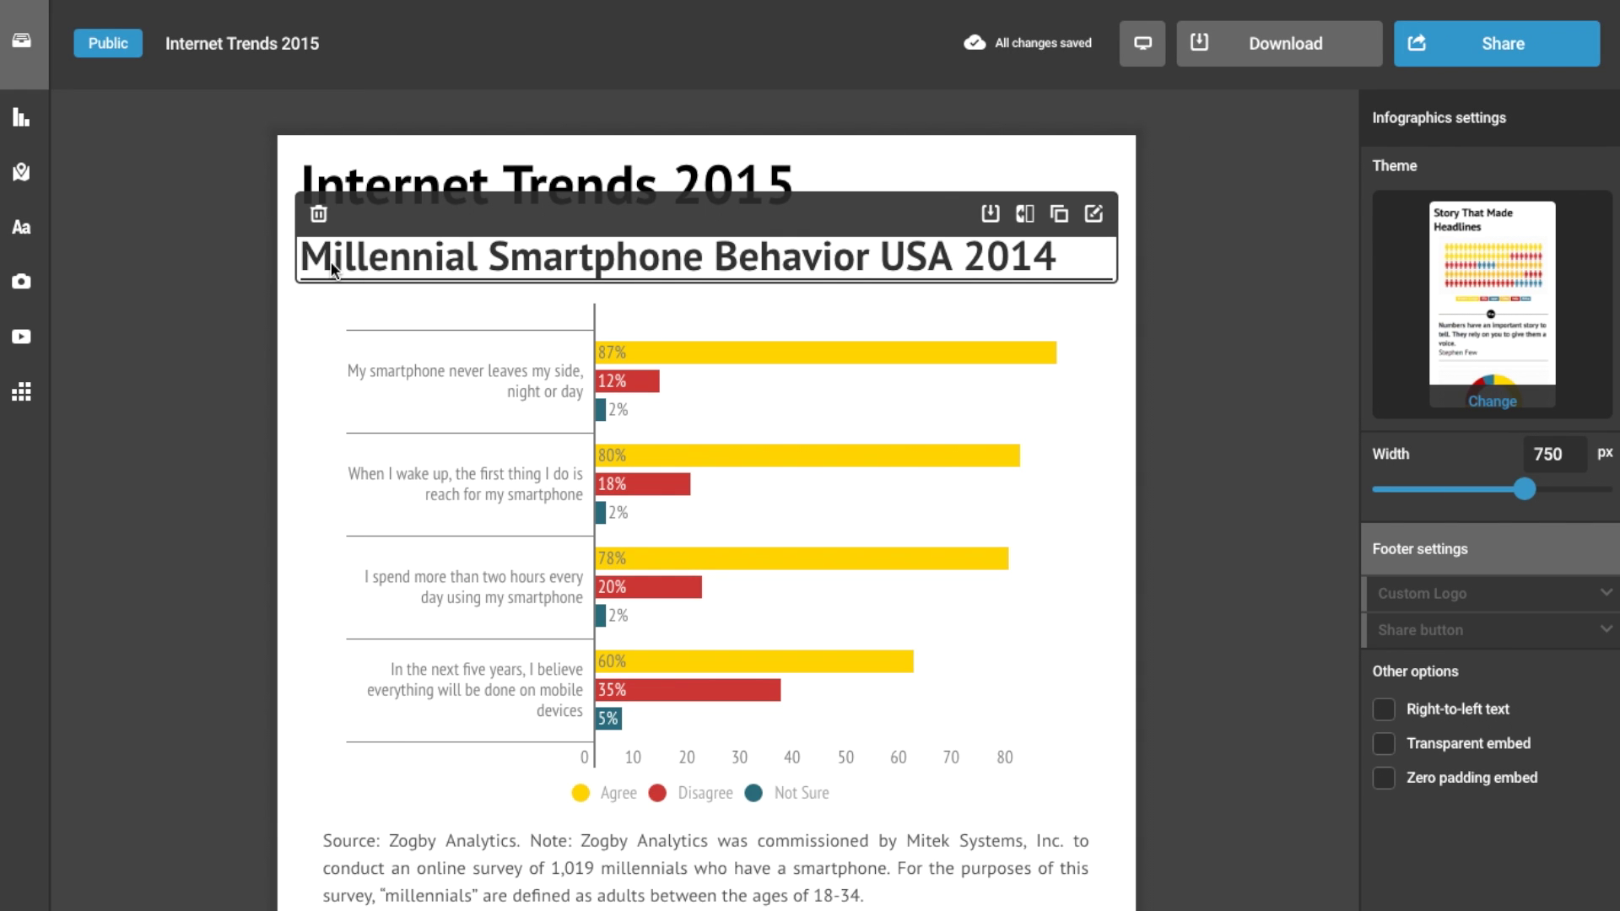
scroll(158, 567, "down", 3)
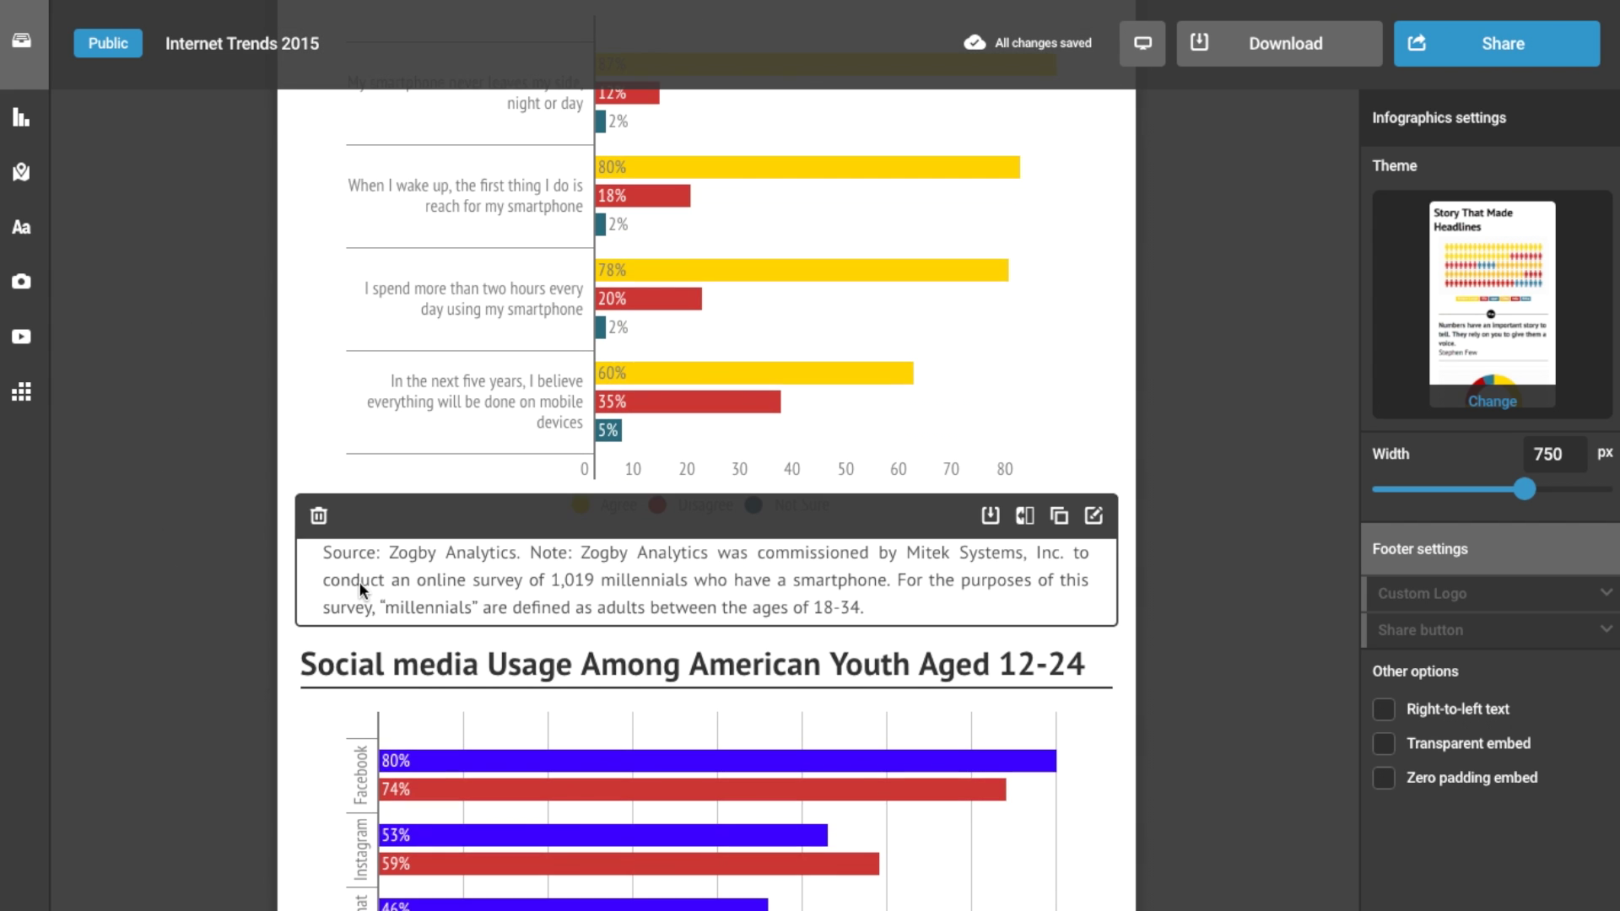
scroll(361, 581, "down", 15)
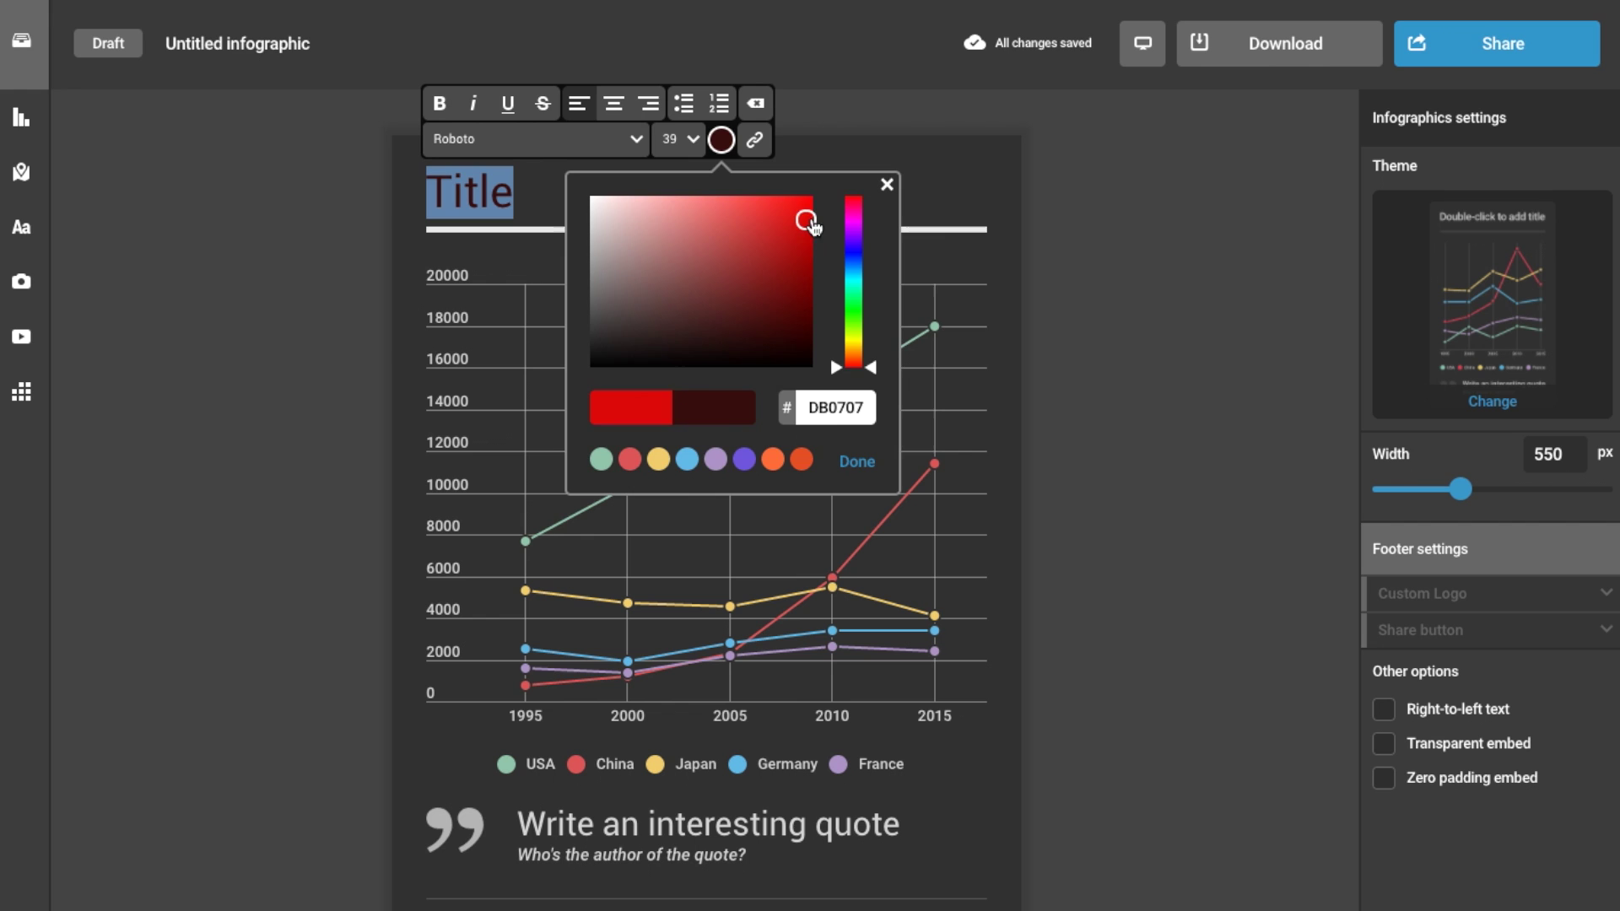
Apply the red title colour, start a New York-themed infographic, and add a line under the title.
left_click(869, 463)
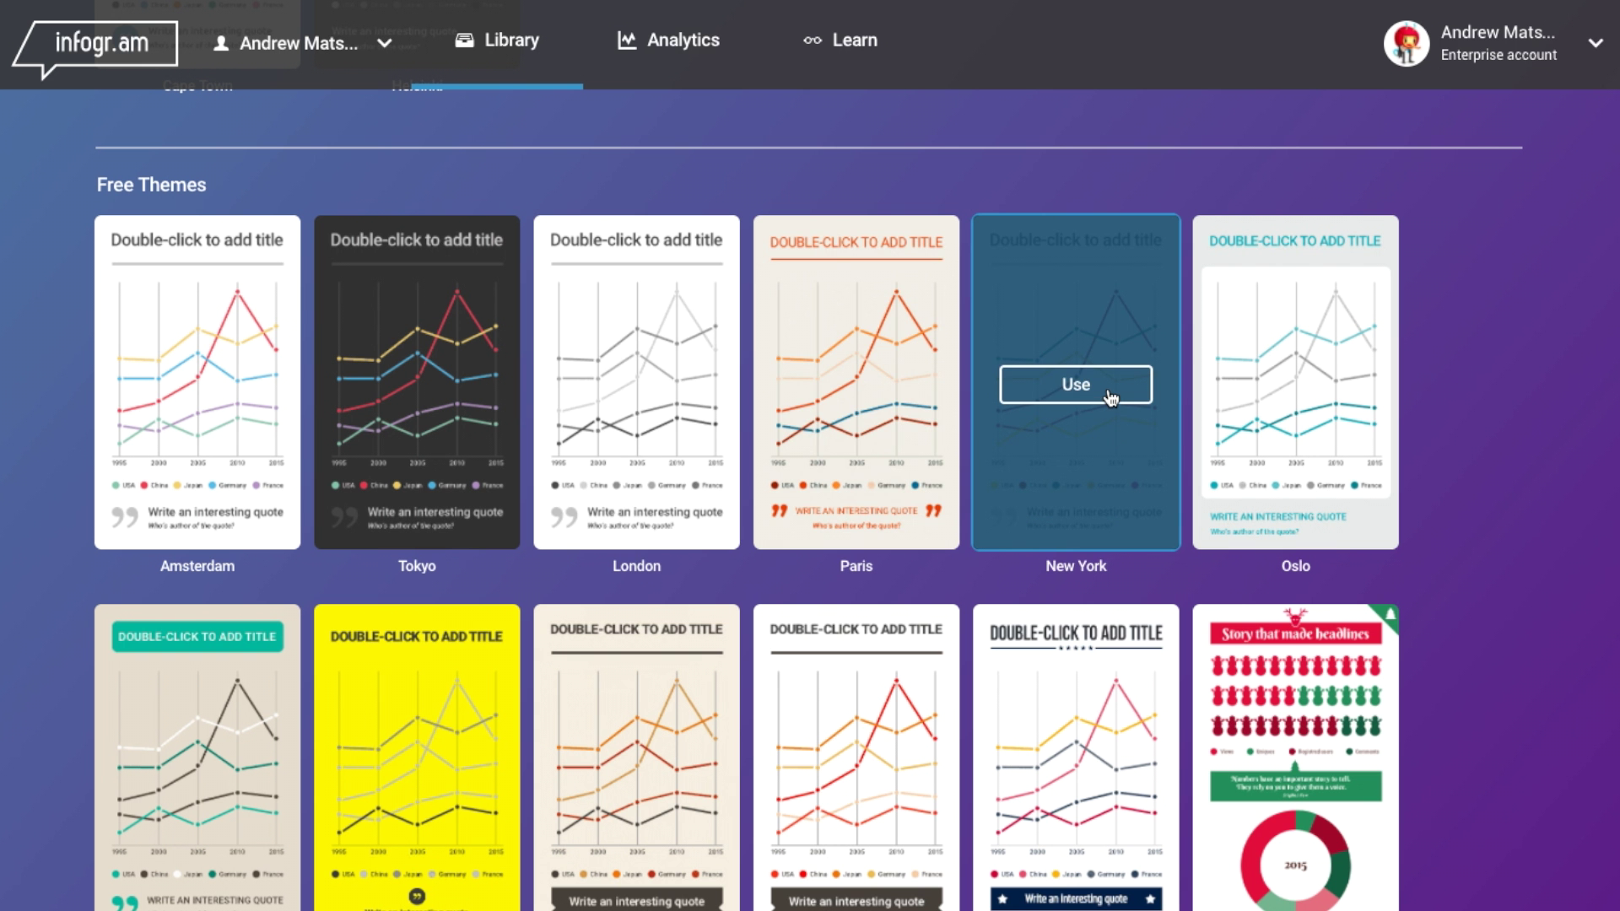
left_click(1076, 385)
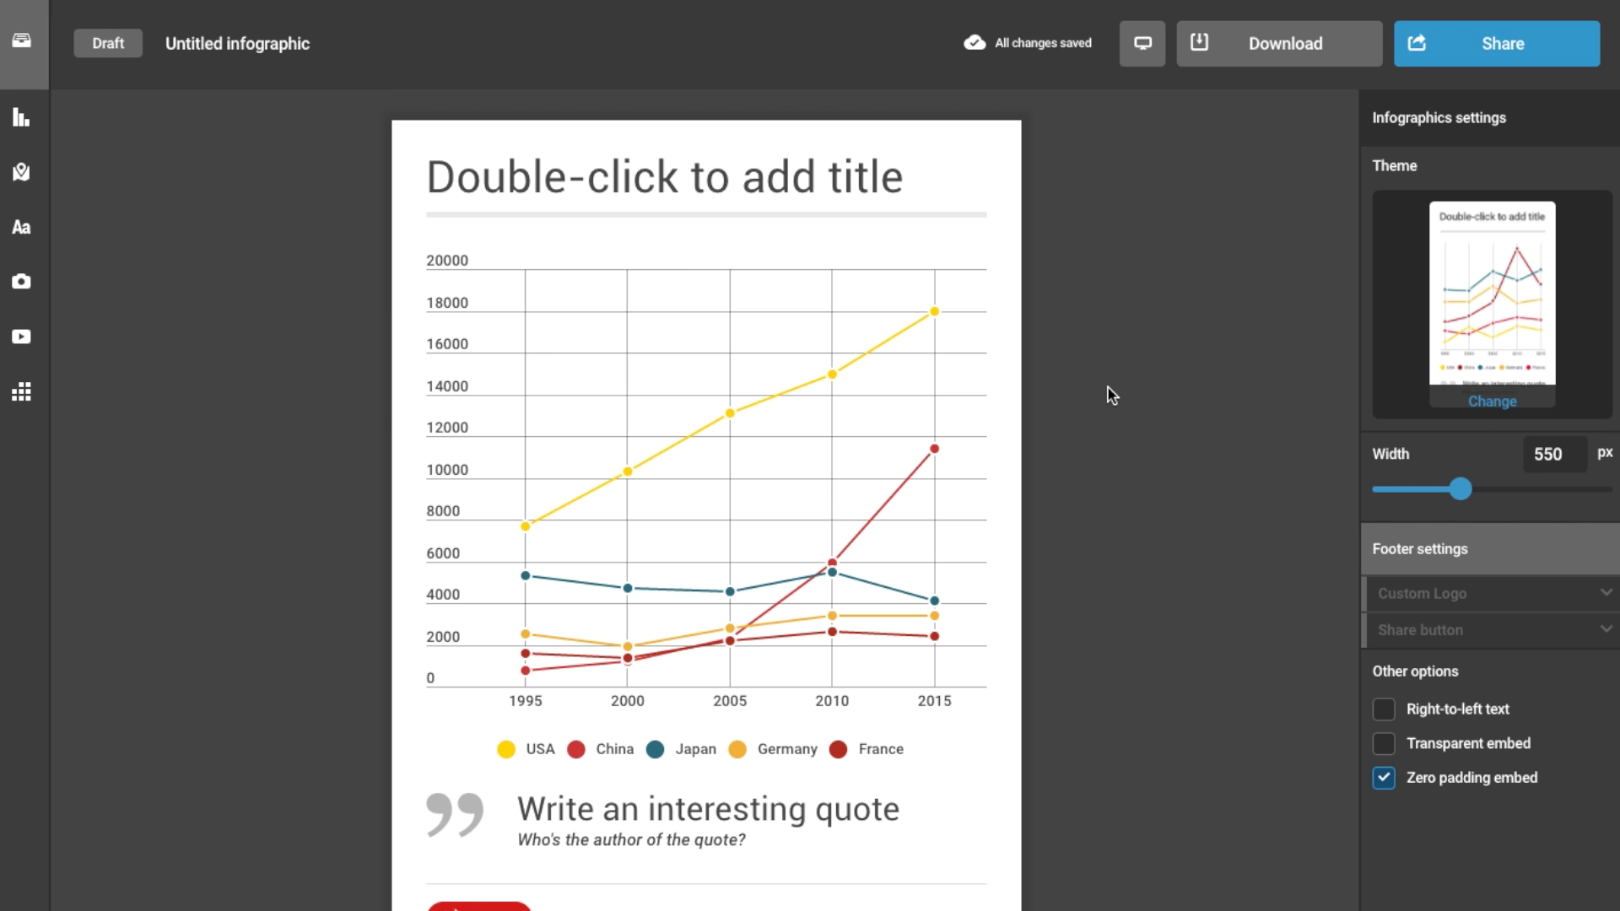
left_click(798, 179)
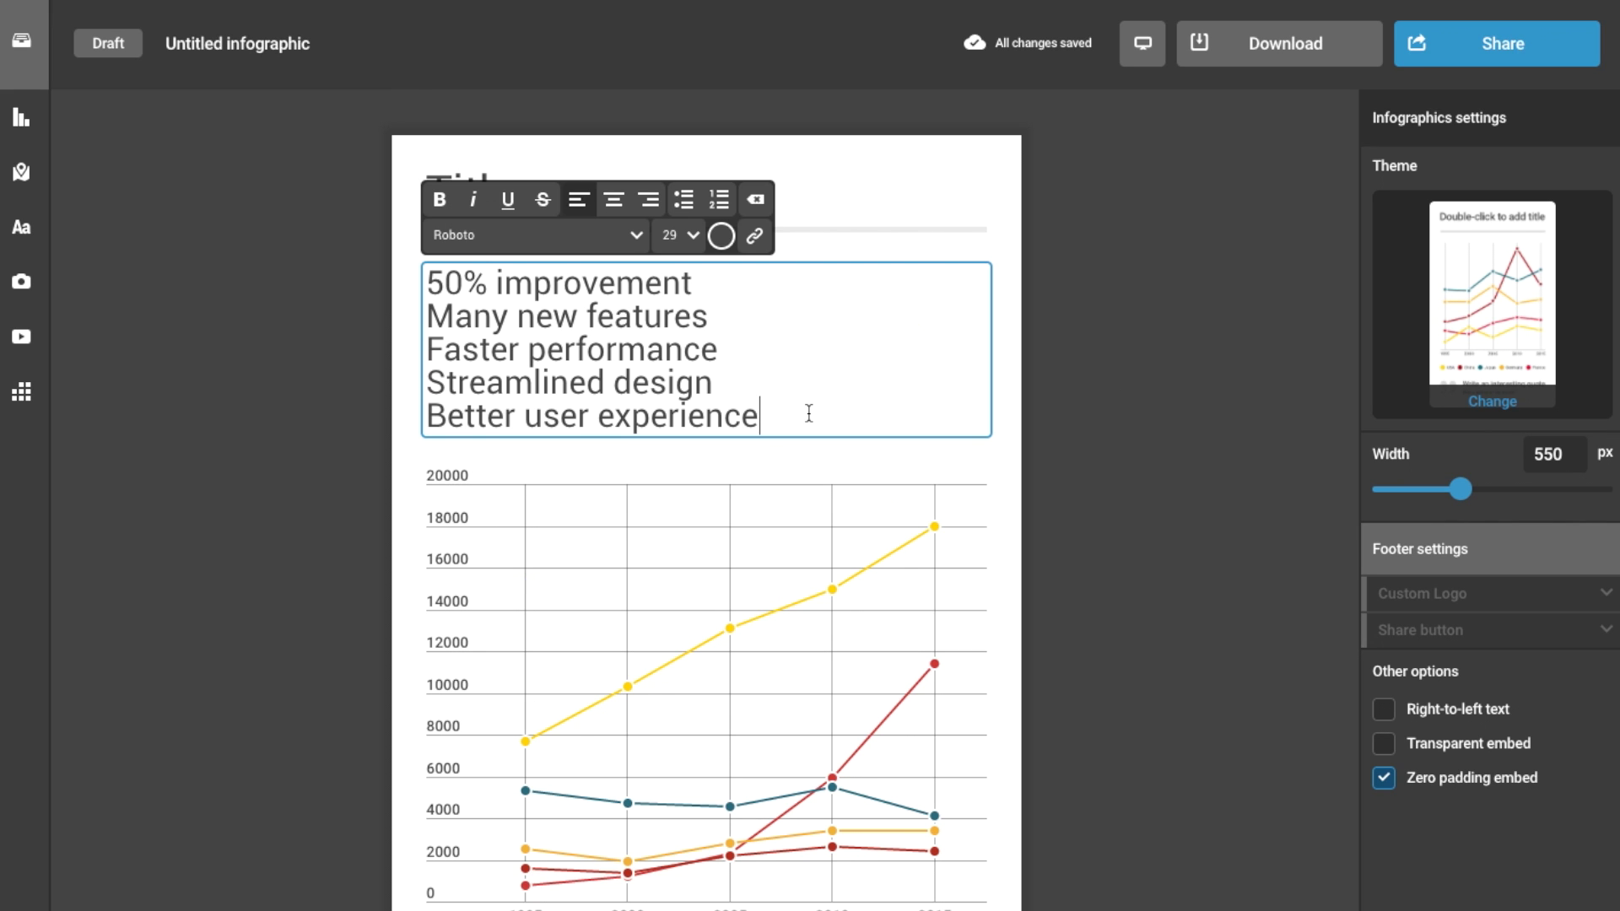
key("Return")
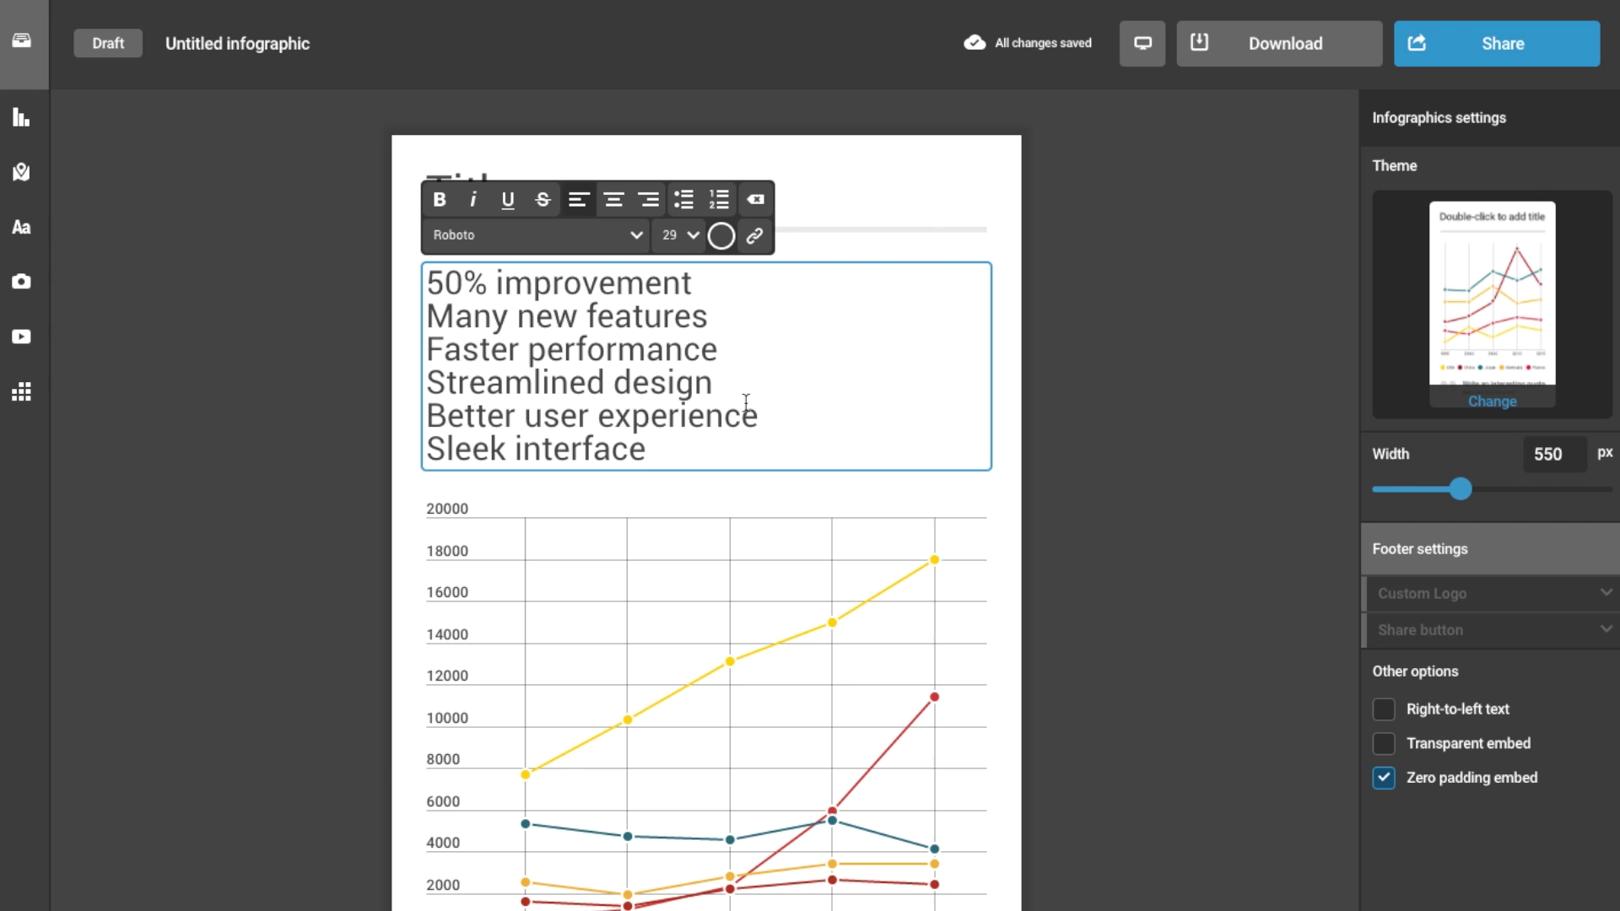
Turn the six typed lines into a bulleted list.
left_click_drag(701, 454, 401, 288)
left_click(682, 203)
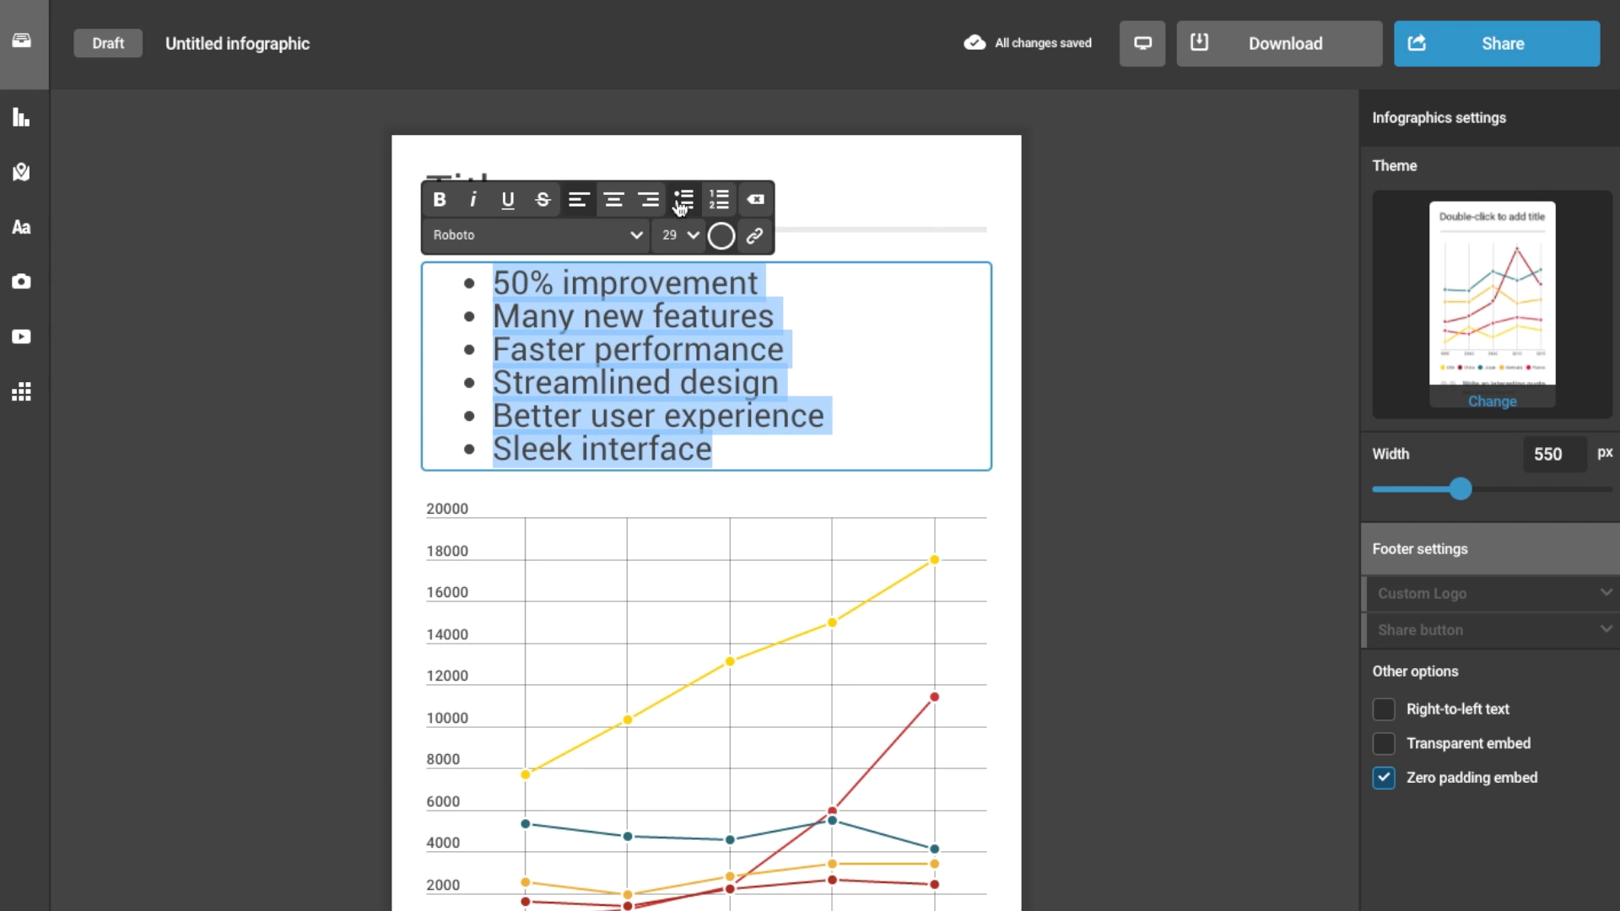
left_click(788, 278)
Make the first item, '50% improvement', bold and finish editing the list.
left_click_drag(788, 278, 455, 281)
left_click(440, 200)
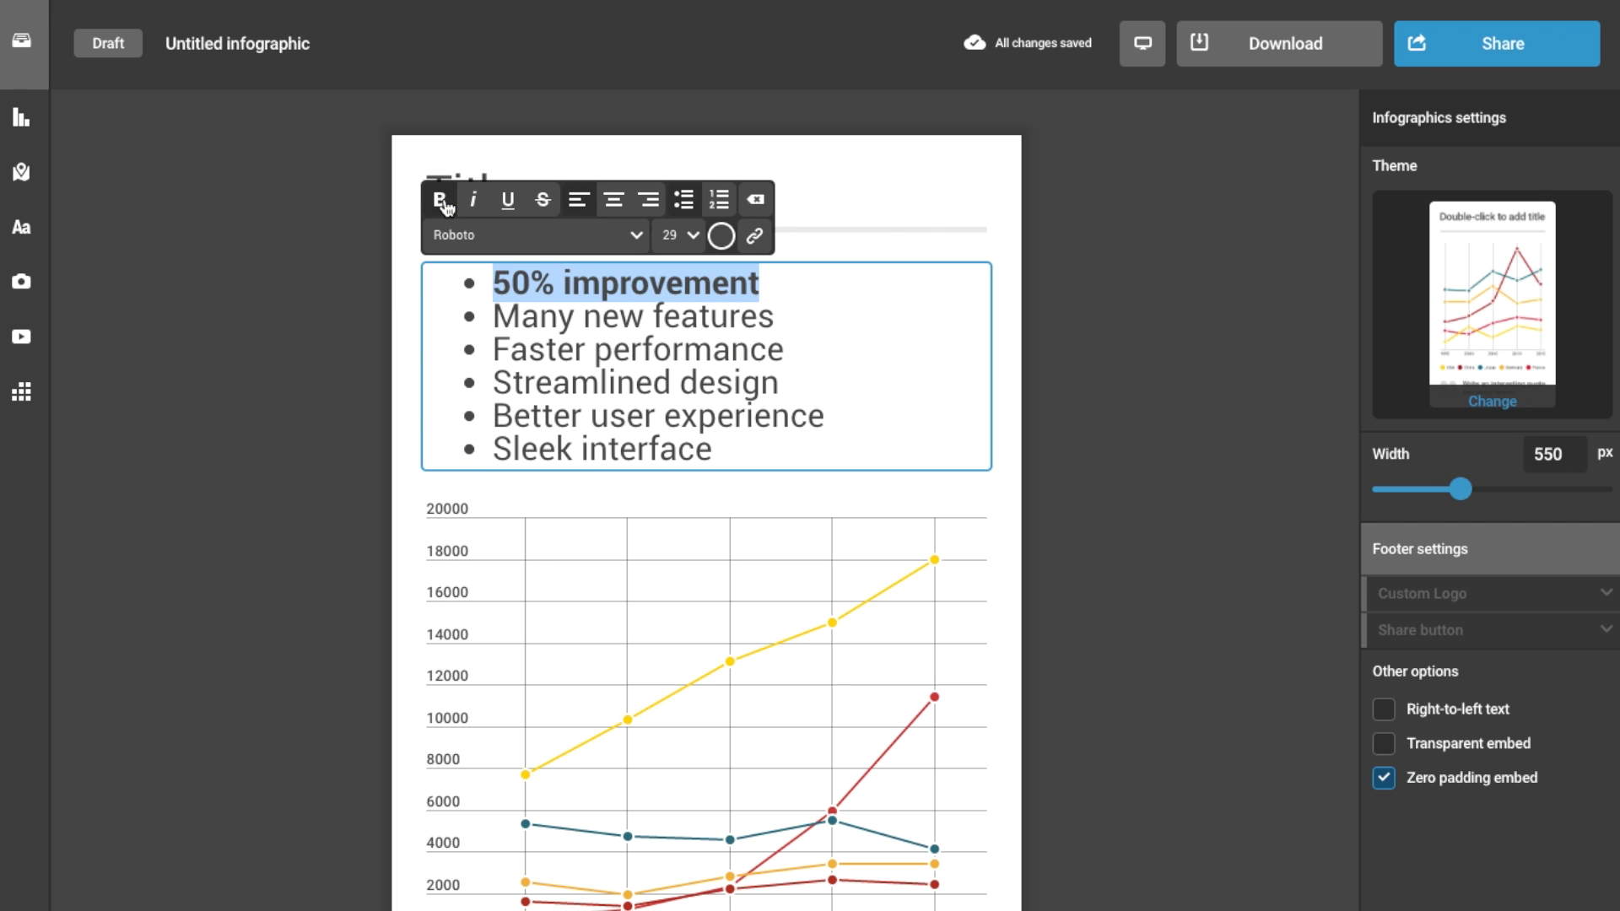
left_click(613, 350)
left_click(297, 372)
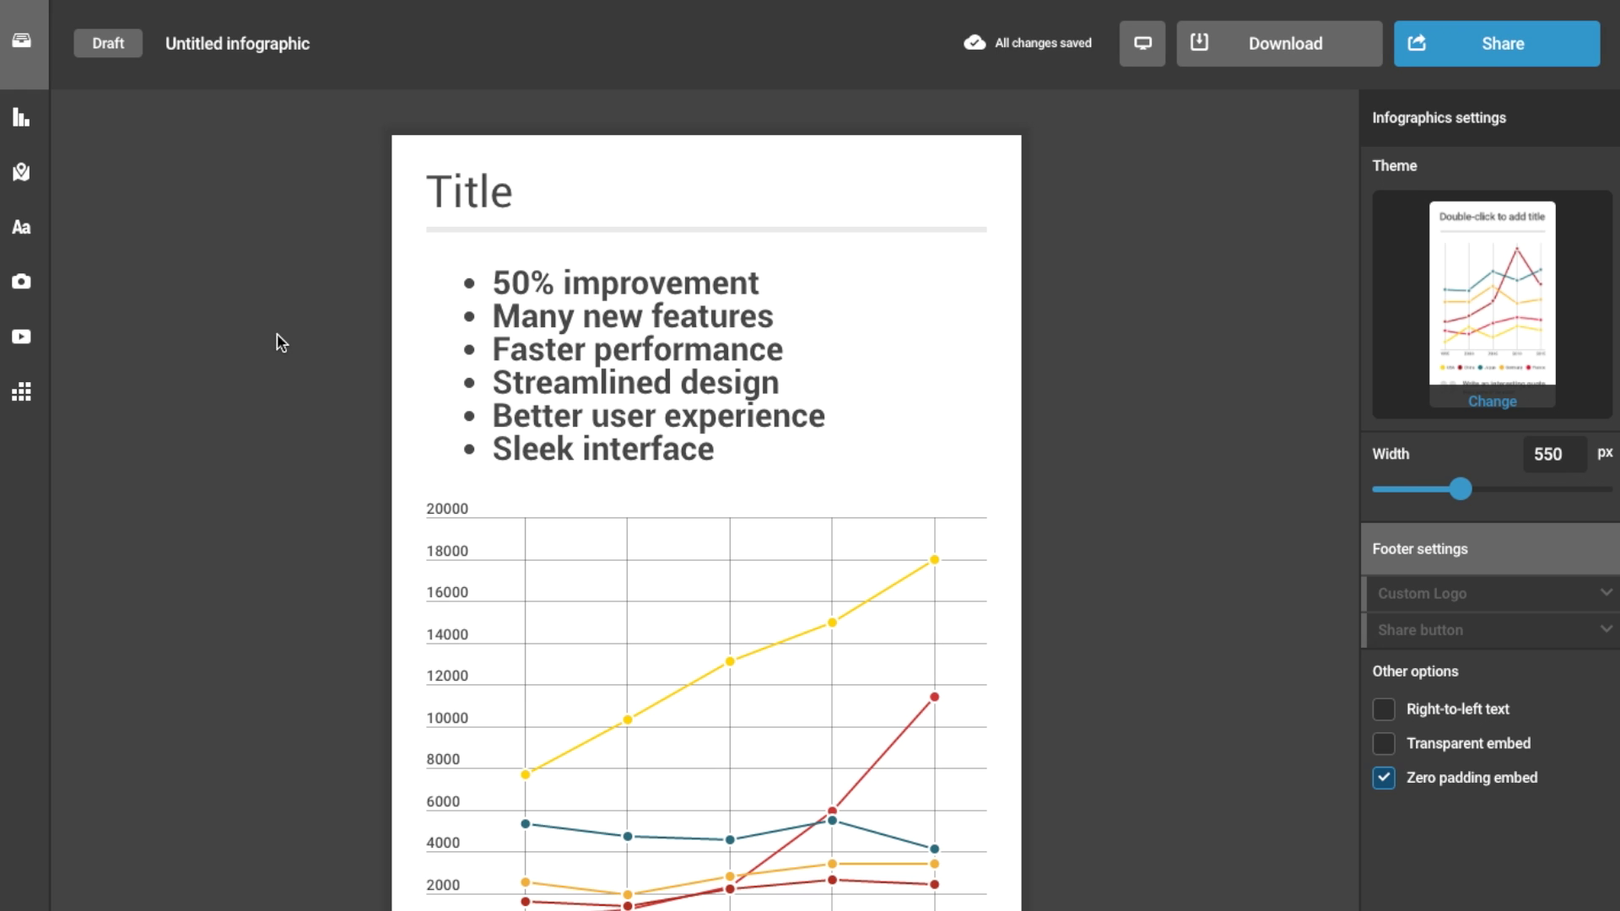
left_click(636, 439)
left_click(704, 453)
left_click(220, 313)
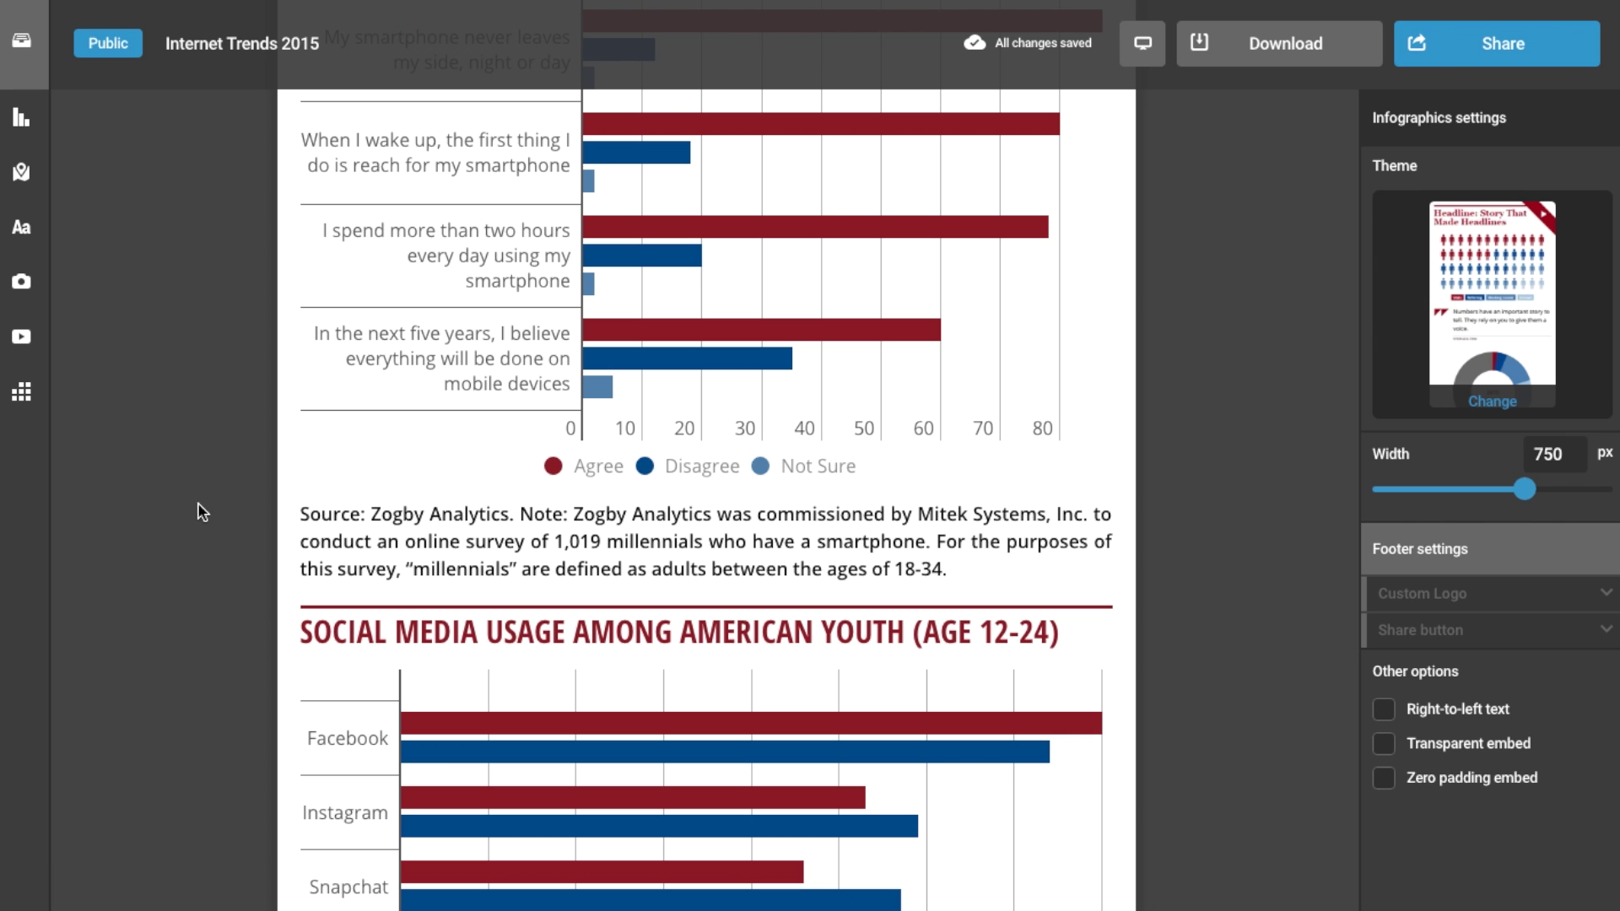
left_click(523, 553)
left_click(523, 550)
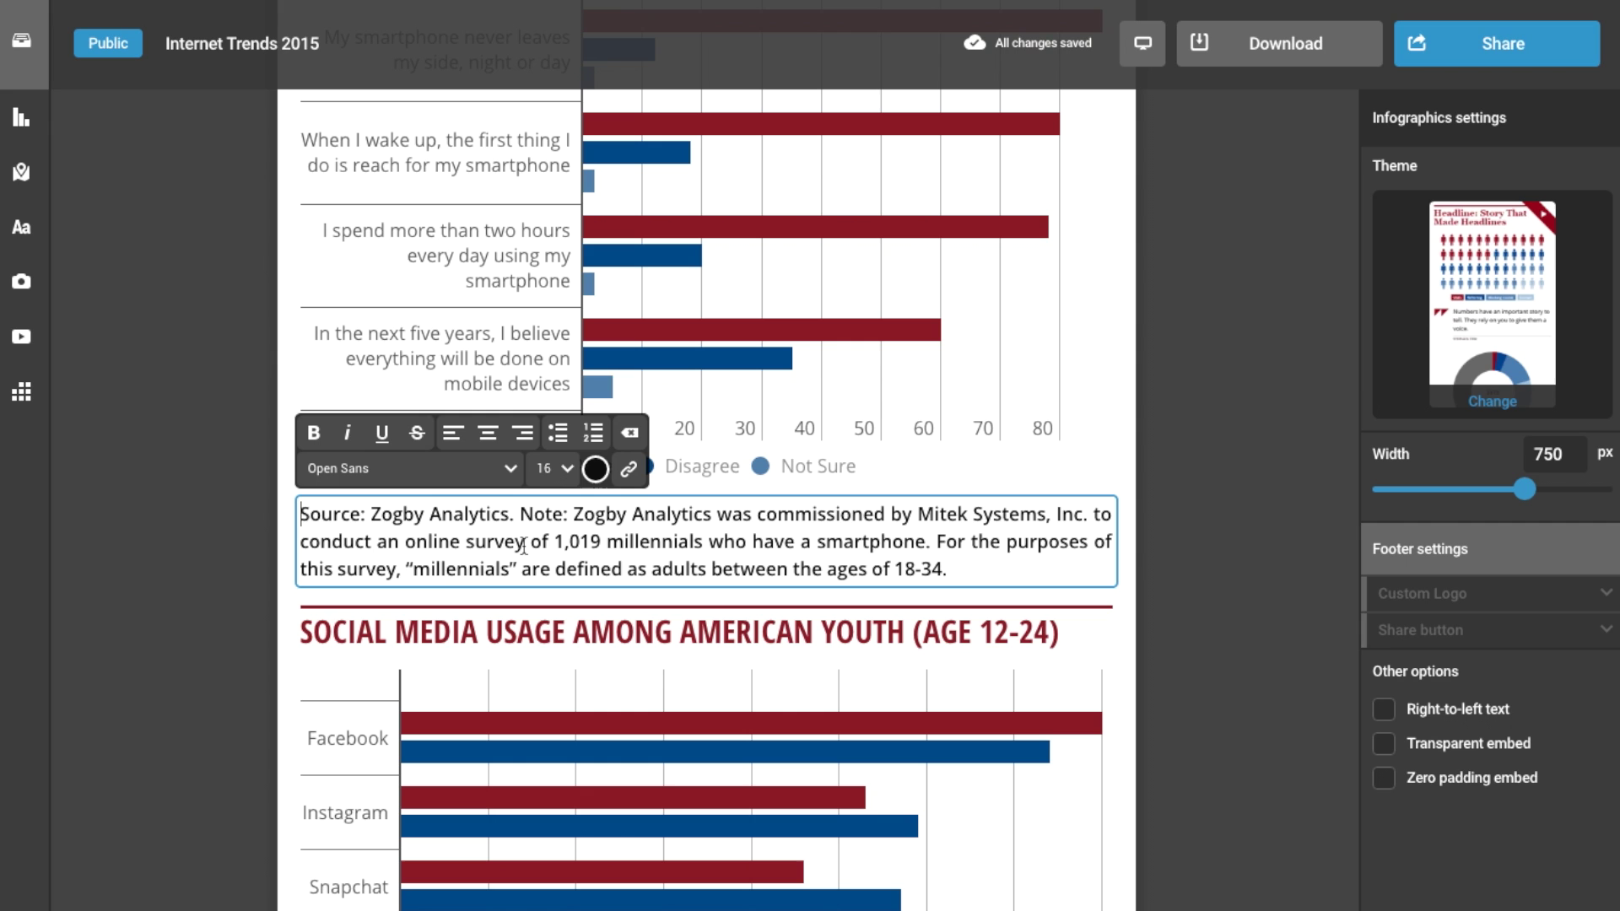
key("Return")
type("https://www.zogbyanalytics.com/")
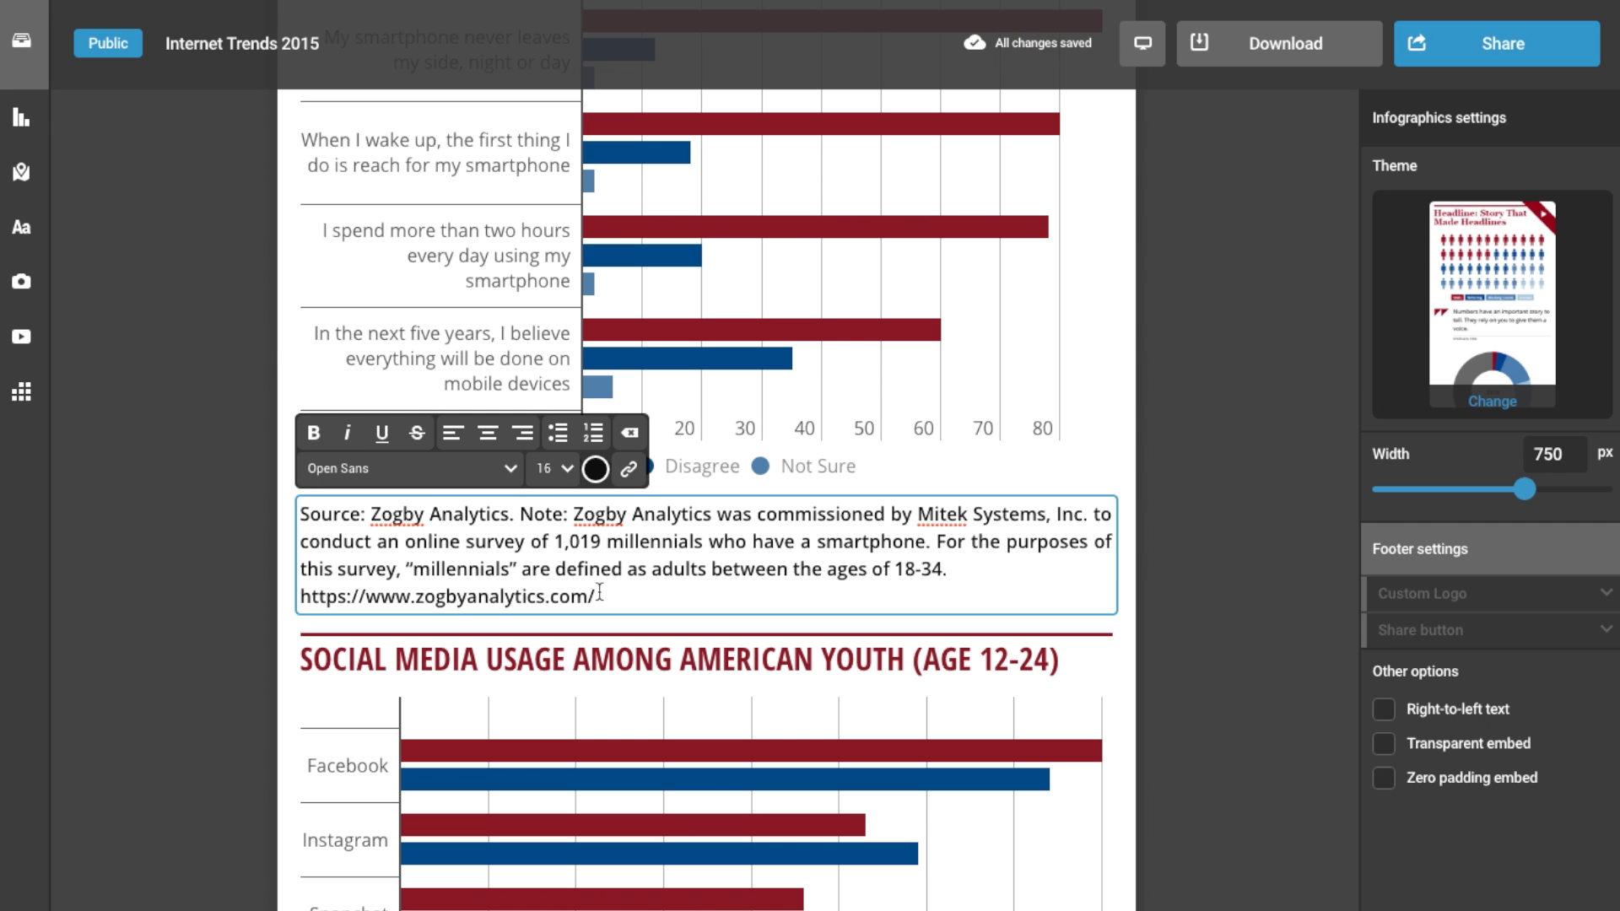
key("shift+Home")
key("ctrl+k")
type("https://www.zogbyanalytics.com/")
key("Return")
left_click(194, 574)
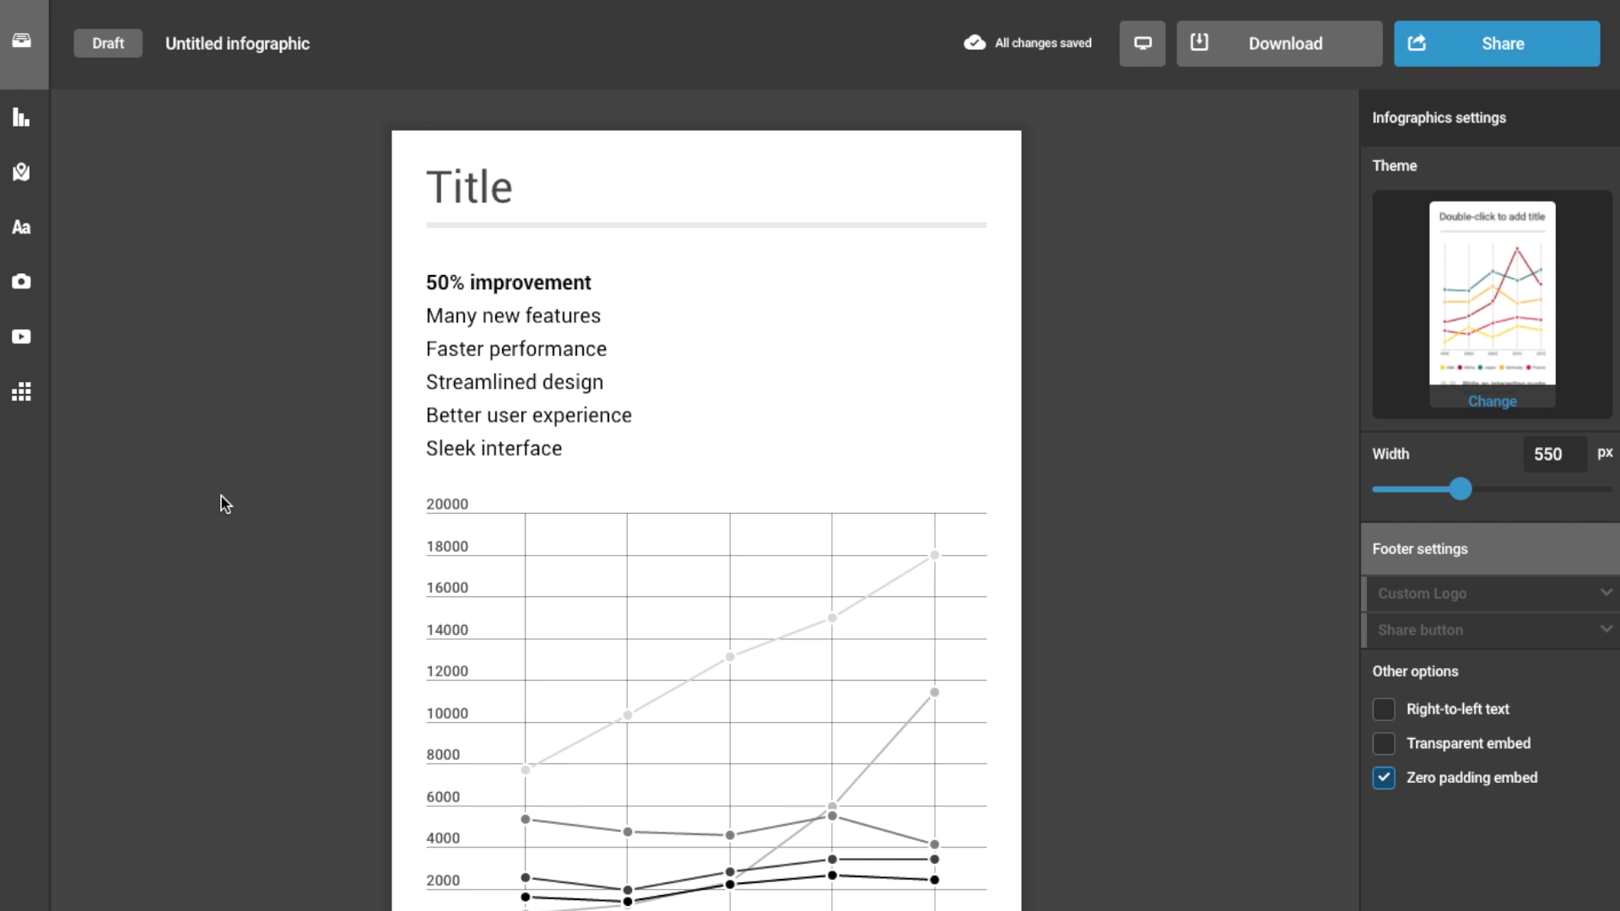
Set the six-line list to font size 24 in grey A6A6A6.
left_click(615, 365)
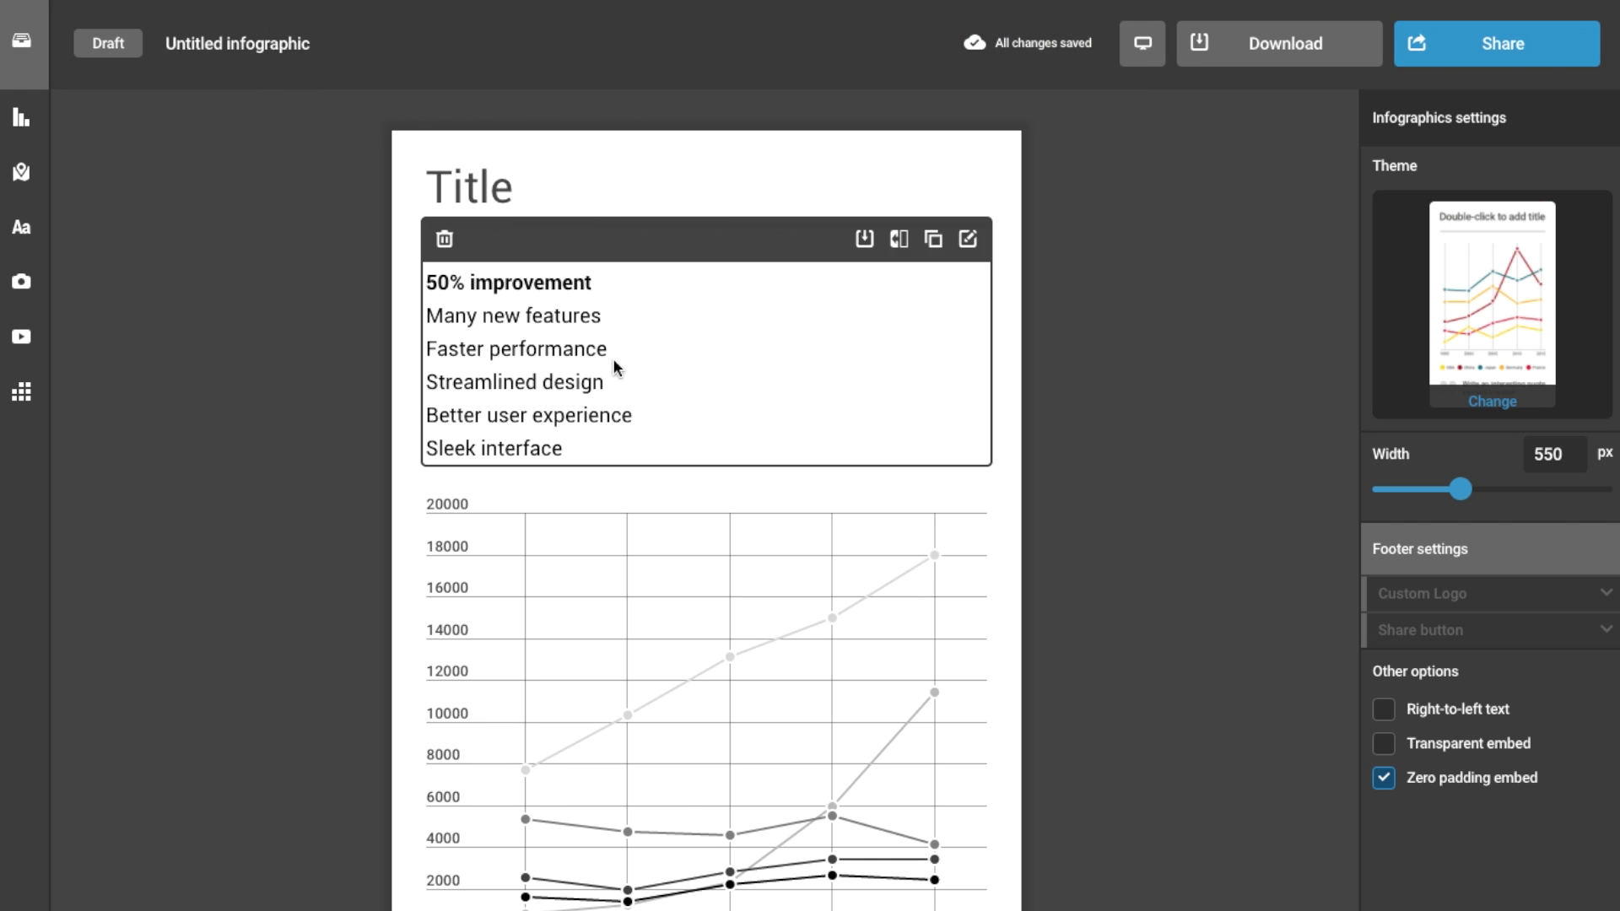
left_click(615, 359)
key("ctrl+a")
left_click(690, 240)
scroll(690, 346, "down", 2)
left_click(697, 373)
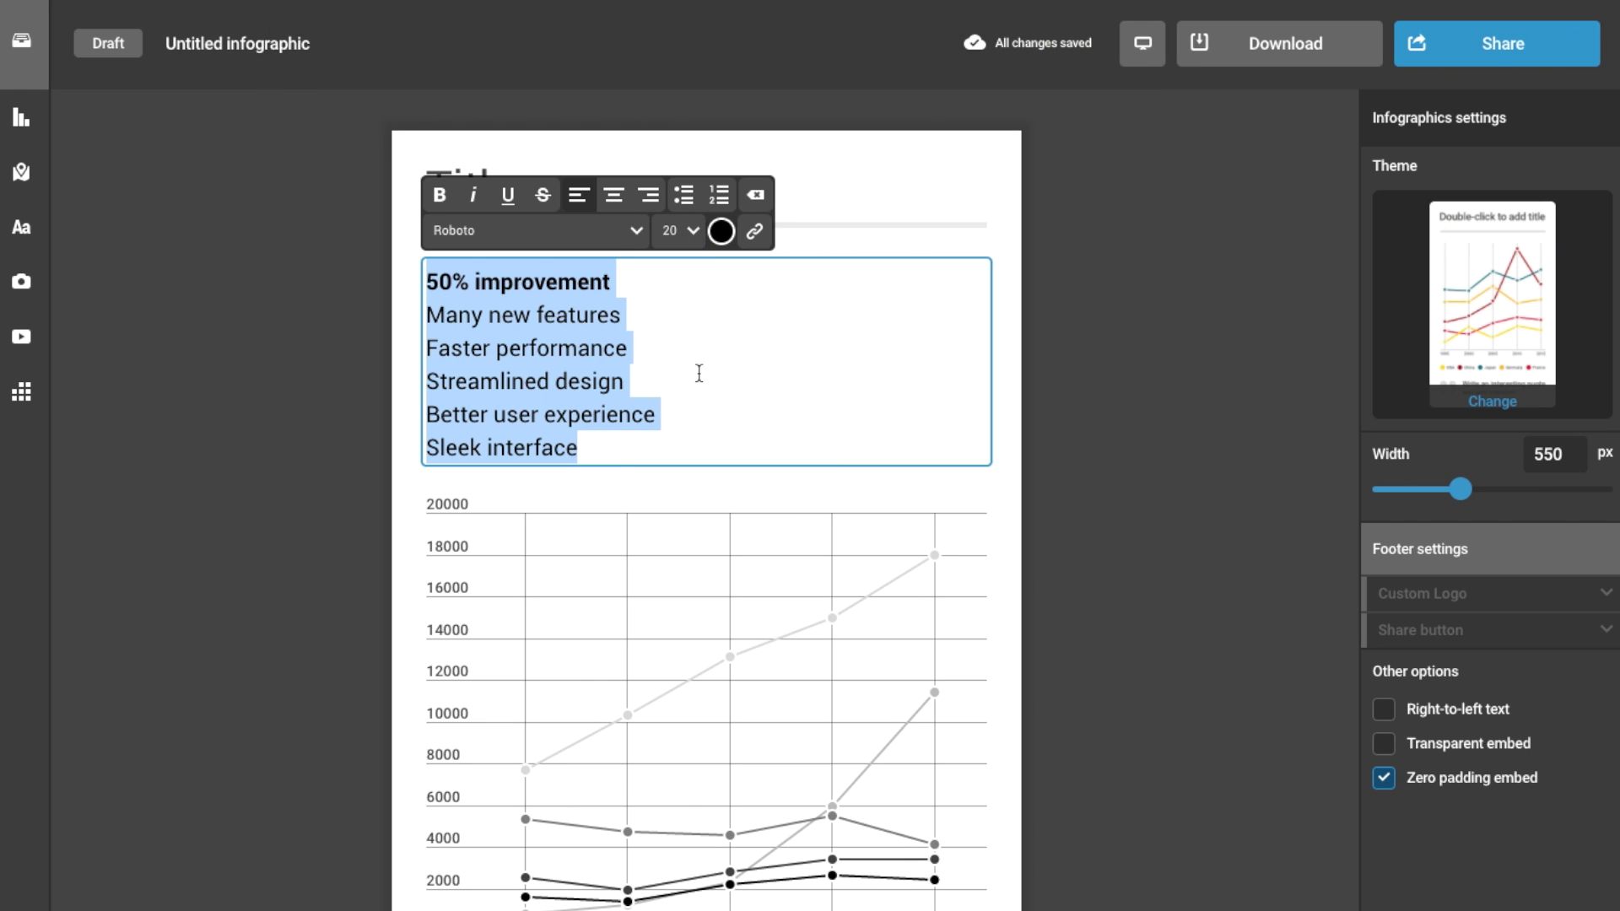
left_click(680, 230)
scroll(692, 352, "down", 3)
scroll(692, 353, "up", 3)
left_click(680, 271)
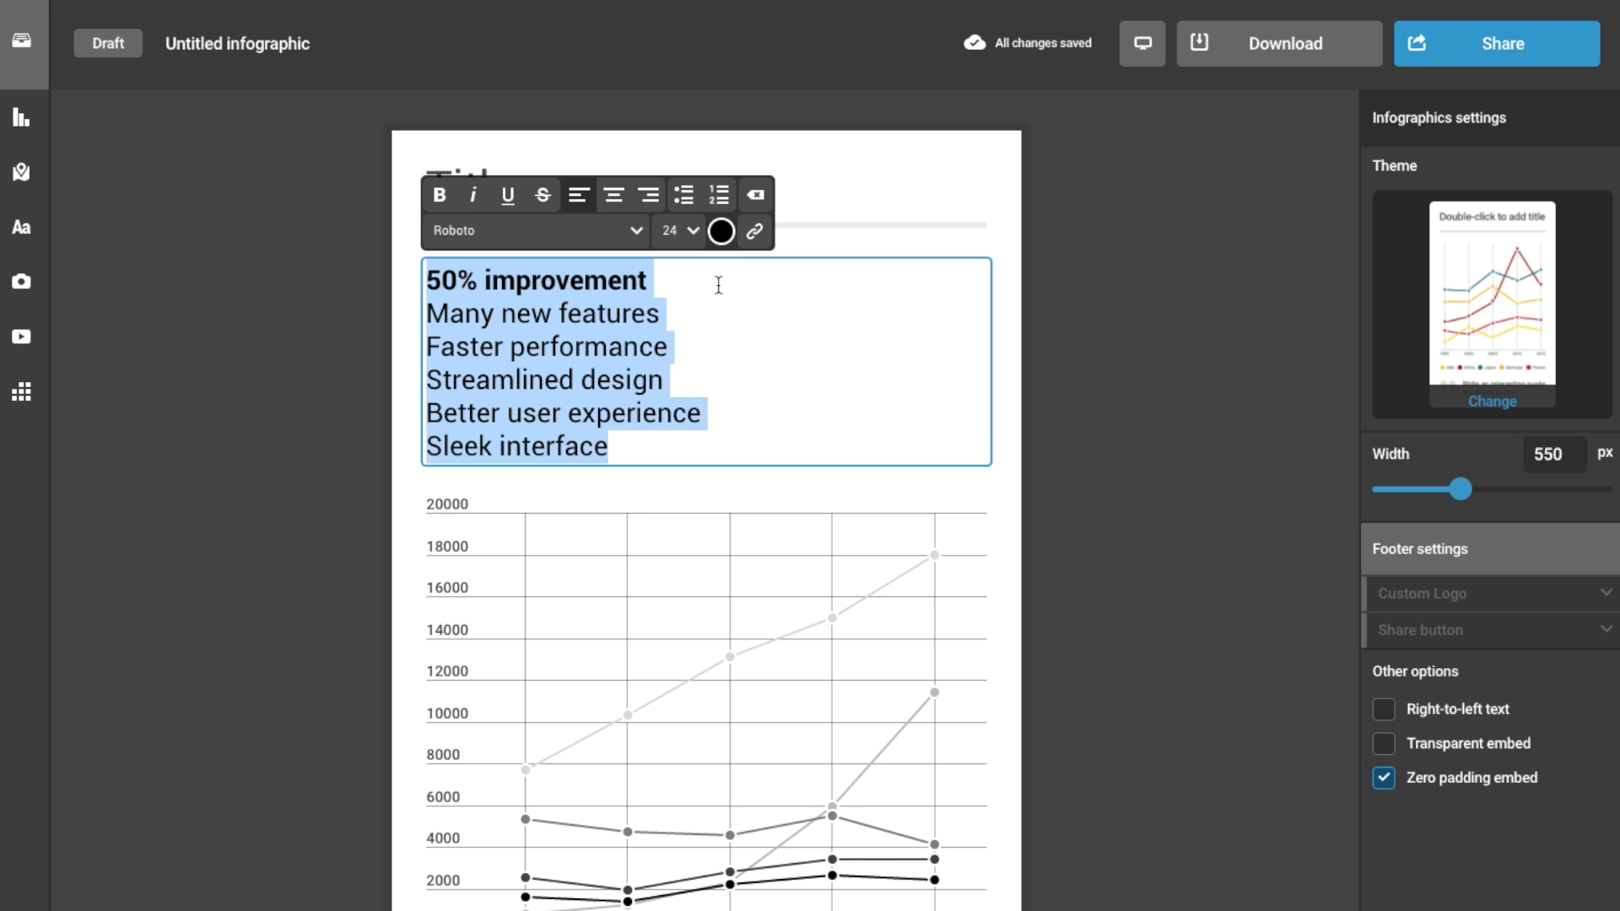
left_click(722, 230)
left_click(591, 345)
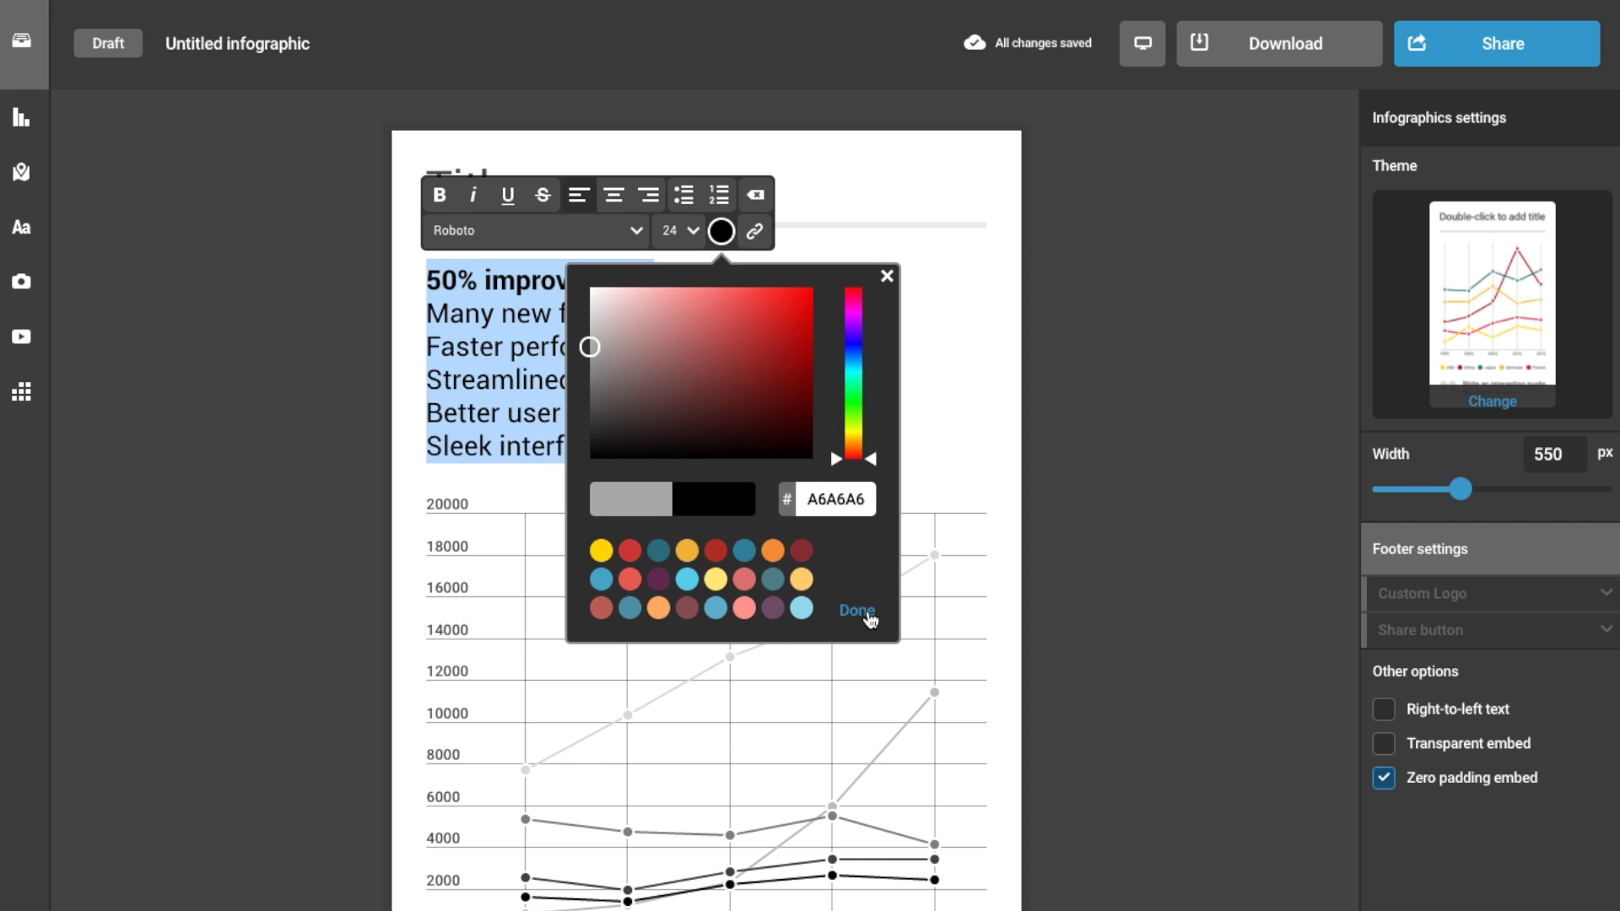
left_click(867, 617)
left_click(293, 453)
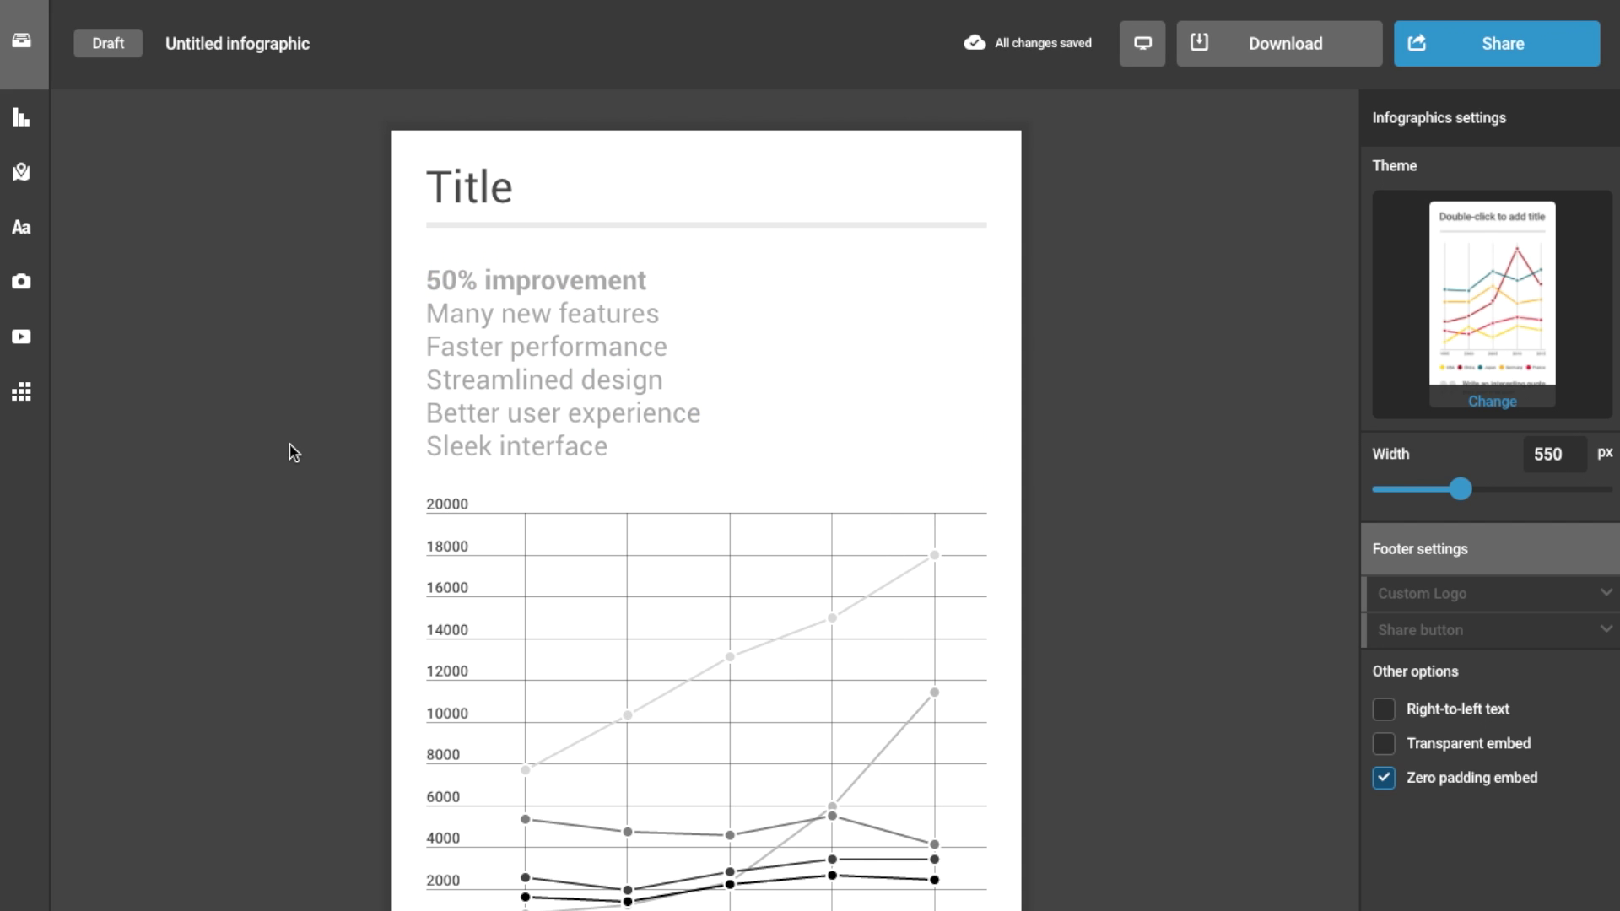
Add a Facts & Figures block below the quote and open its data.
left_click(21, 227)
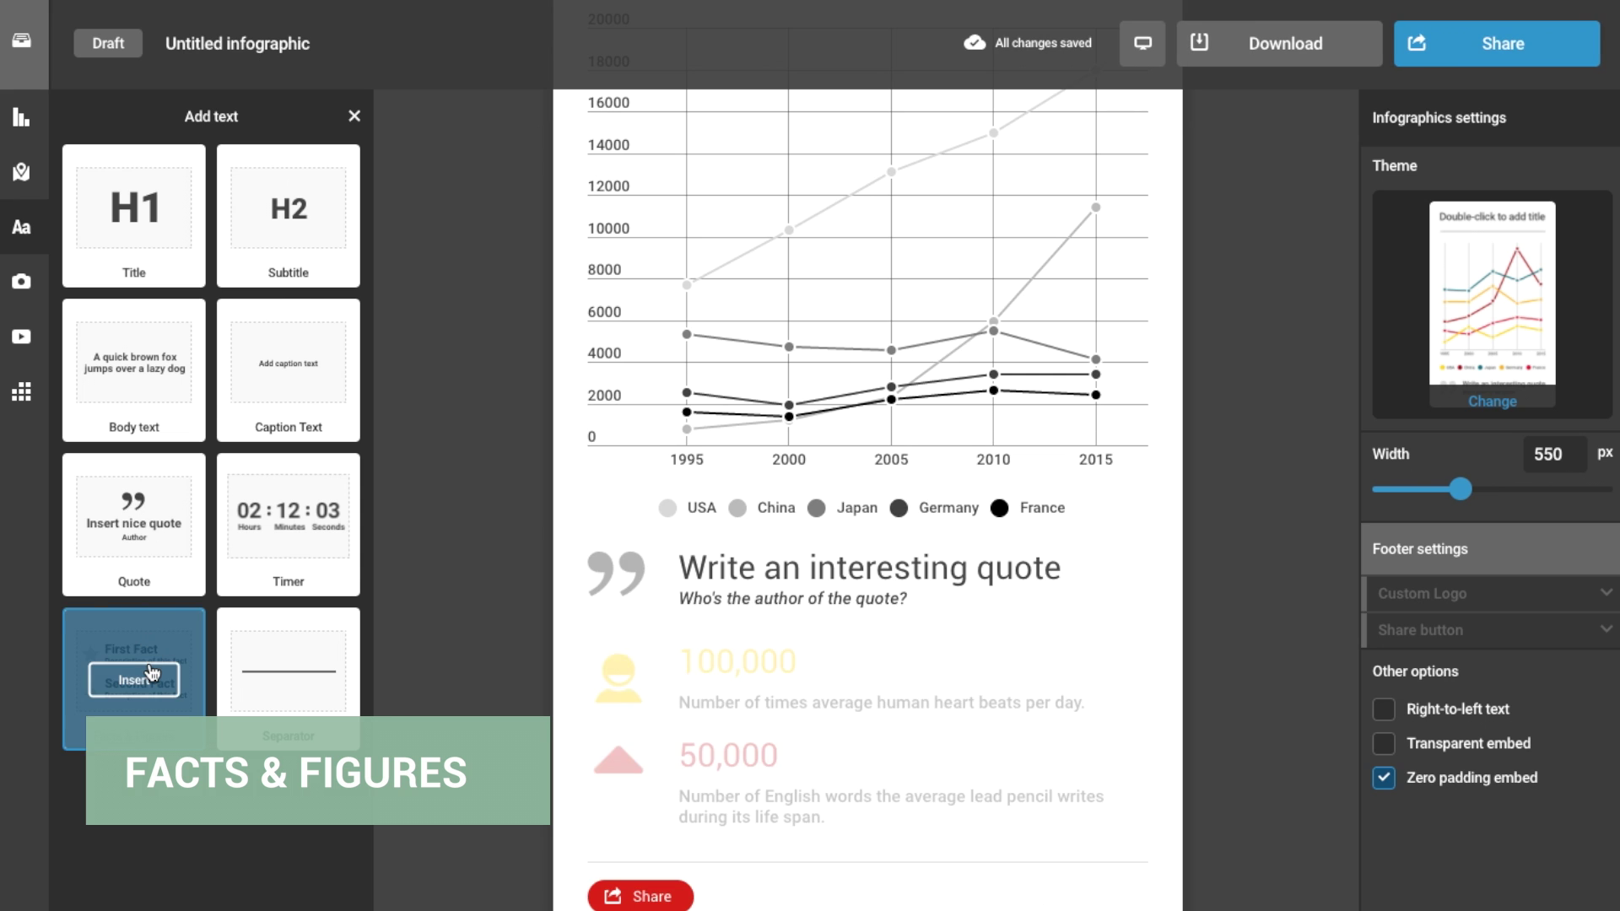
left_click(152, 673)
double_click(837, 757)
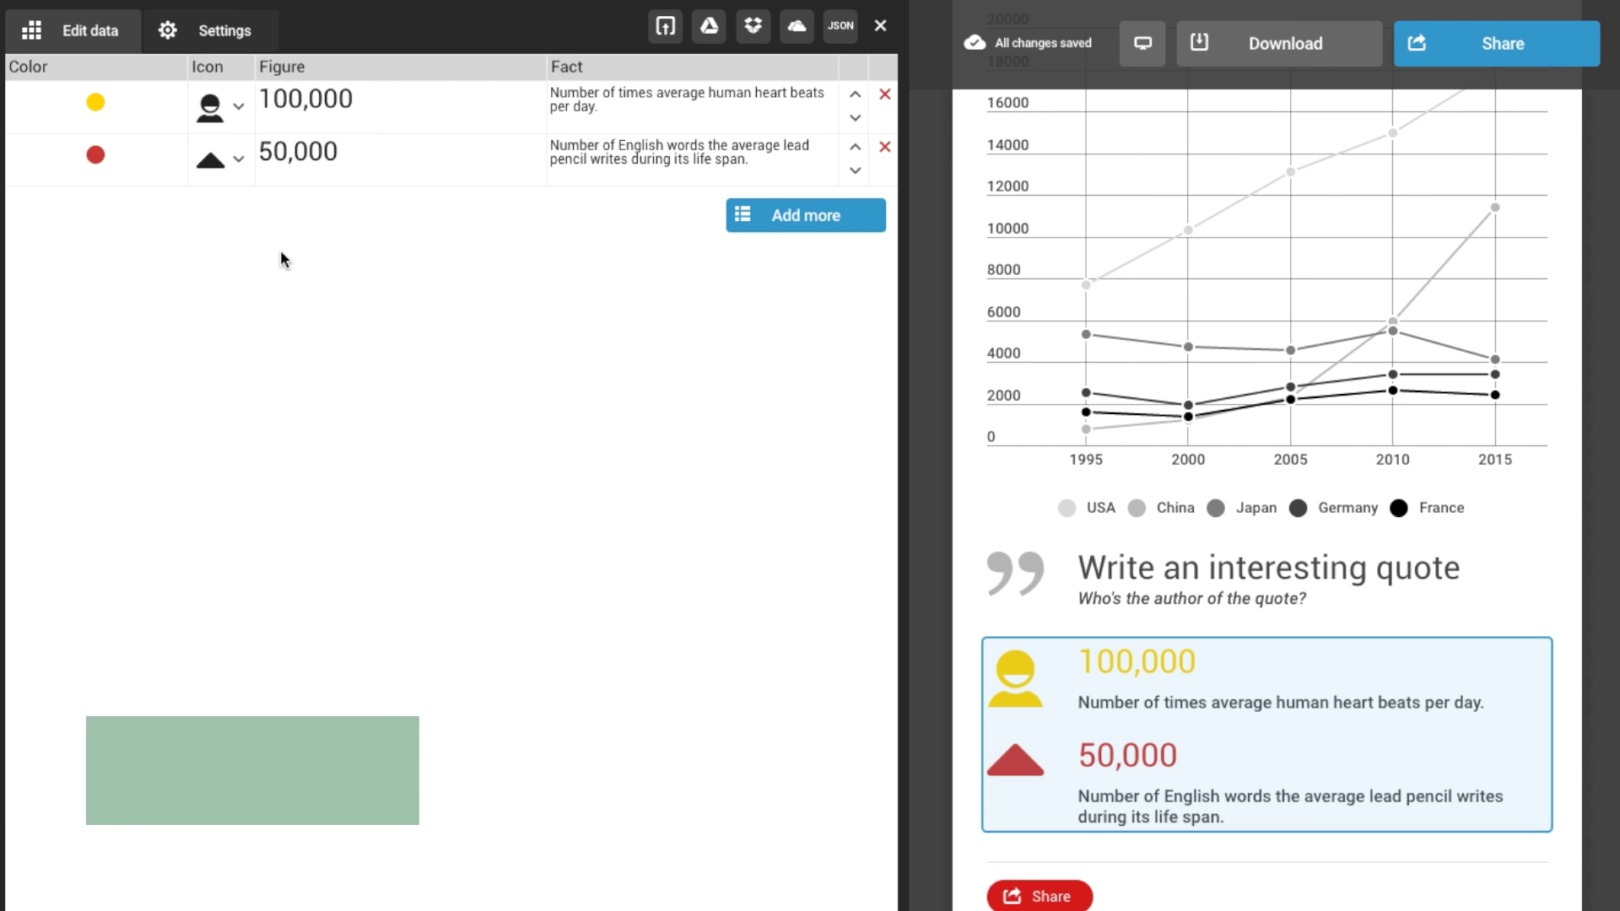
Give the first fact a forklift icon and the second a moose icon, then add a third row.
left_click(213, 108)
left_click(312, 390)
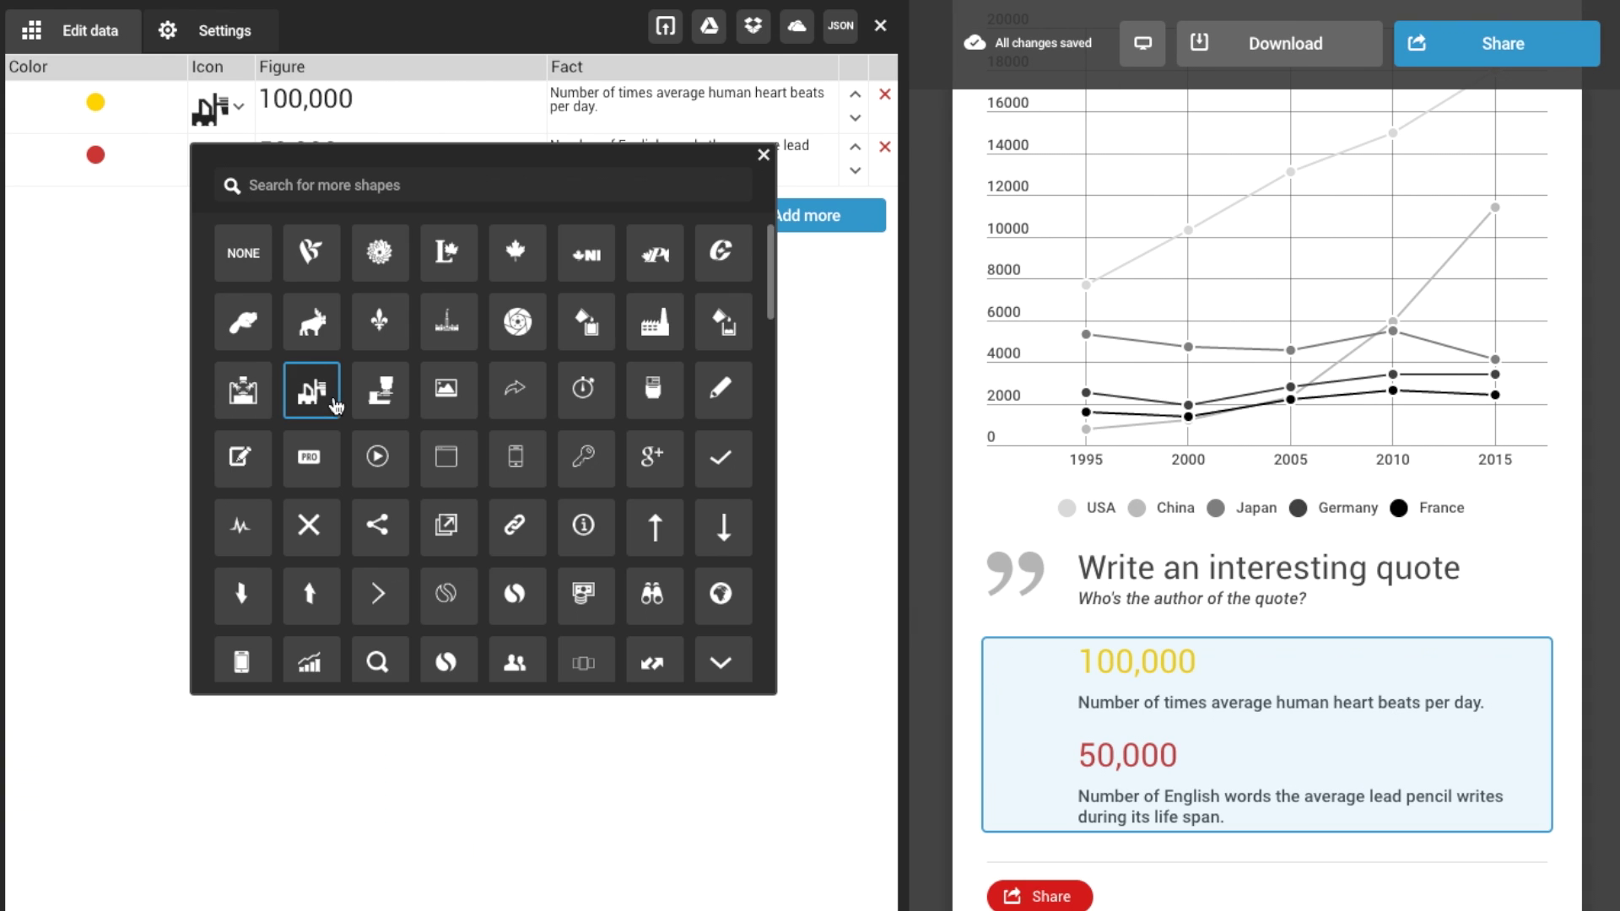
left_click(154, 361)
left_click(212, 160)
left_click(312, 374)
left_click(341, 101)
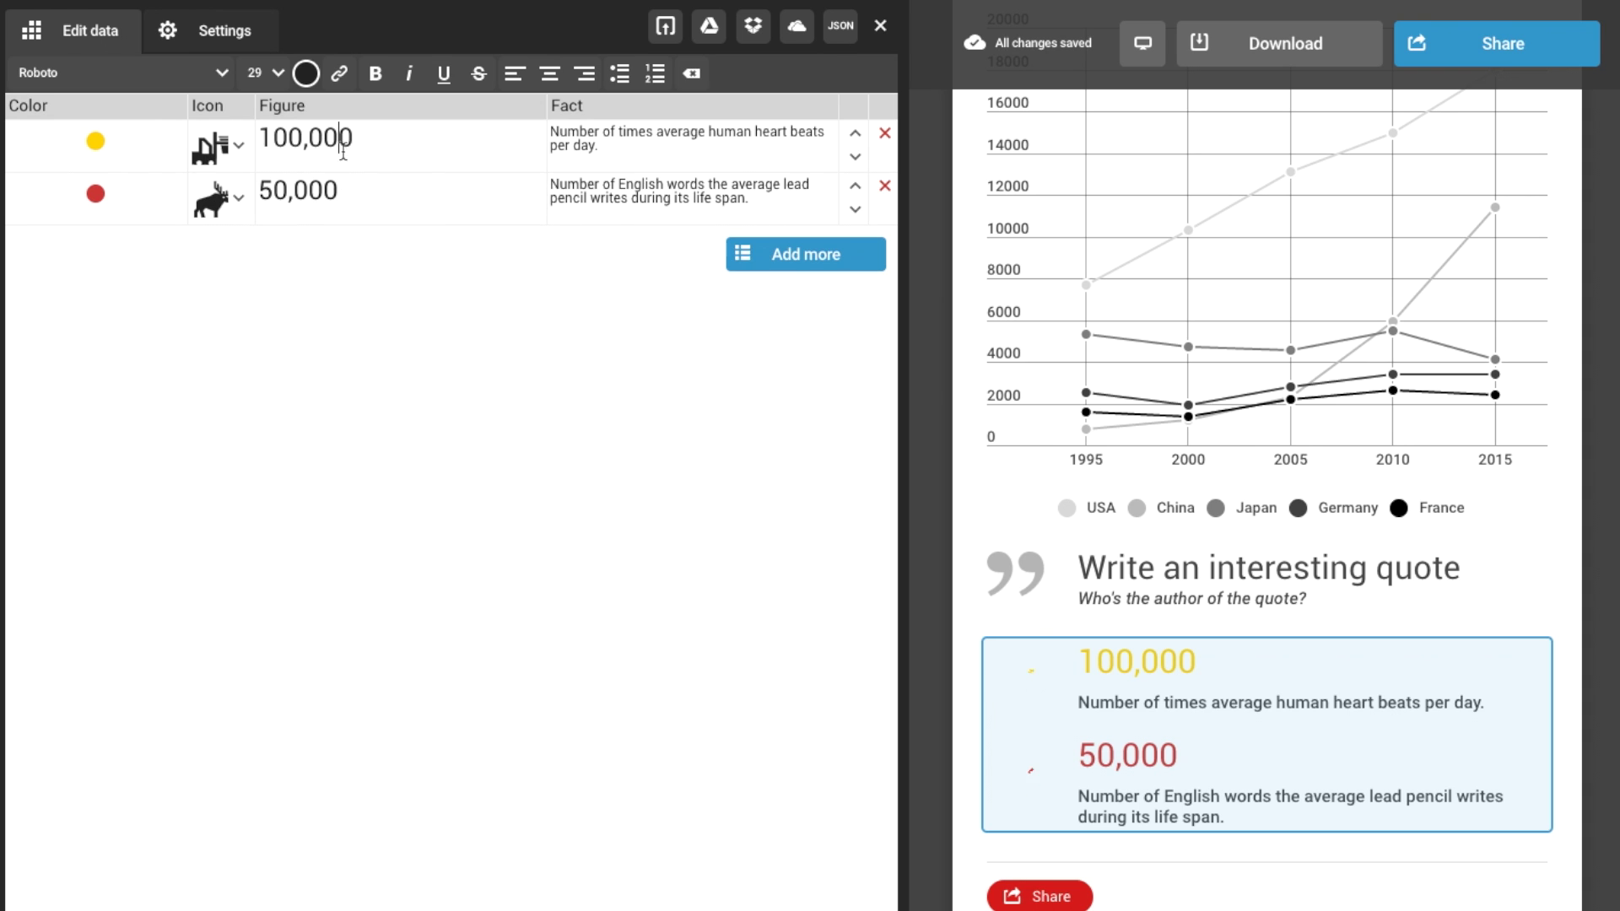
left_click(806, 254)
left_click(340, 244)
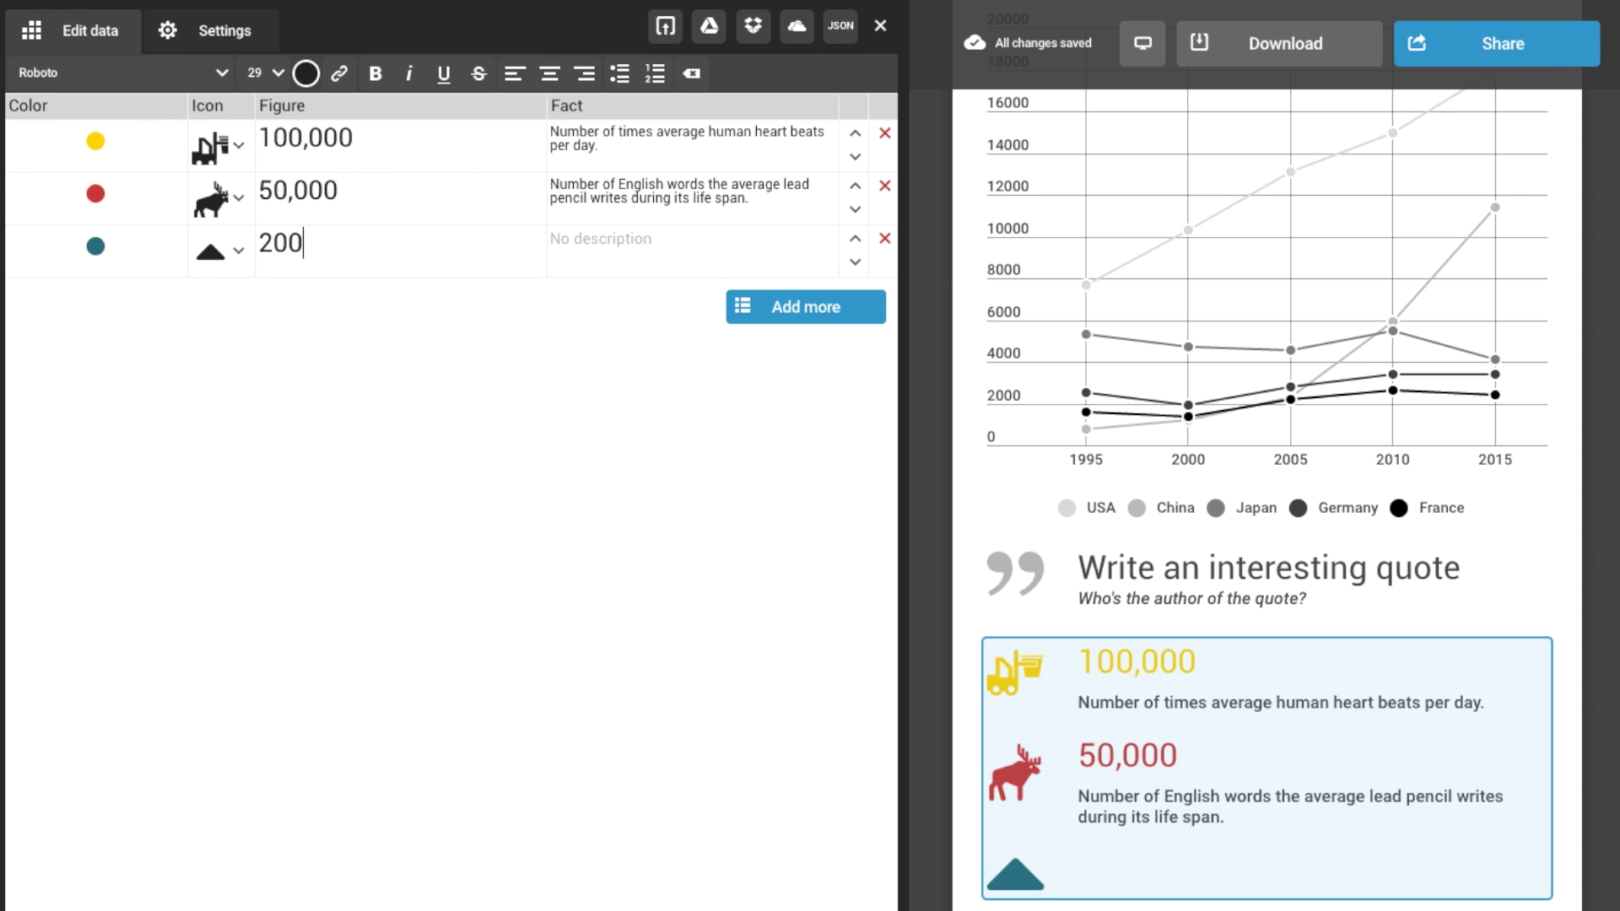
Give the third item a play icon and the caption 'Video Plays', then close the data editor.
left_click(229, 258)
left_click(376, 568)
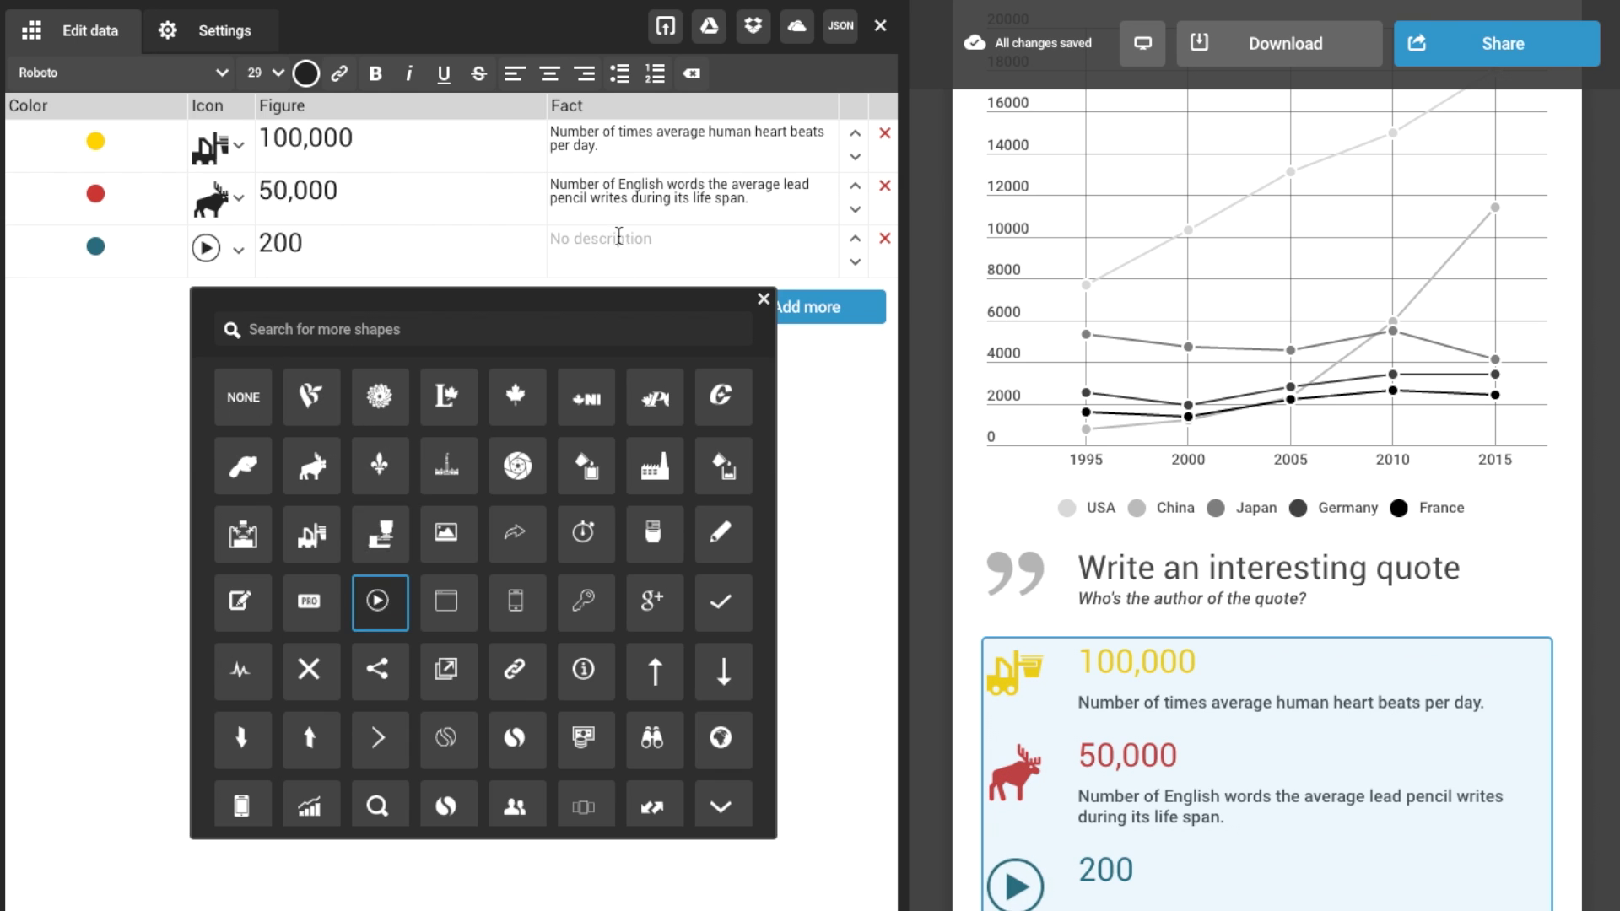
left_click(622, 240)
type("Video Plays")
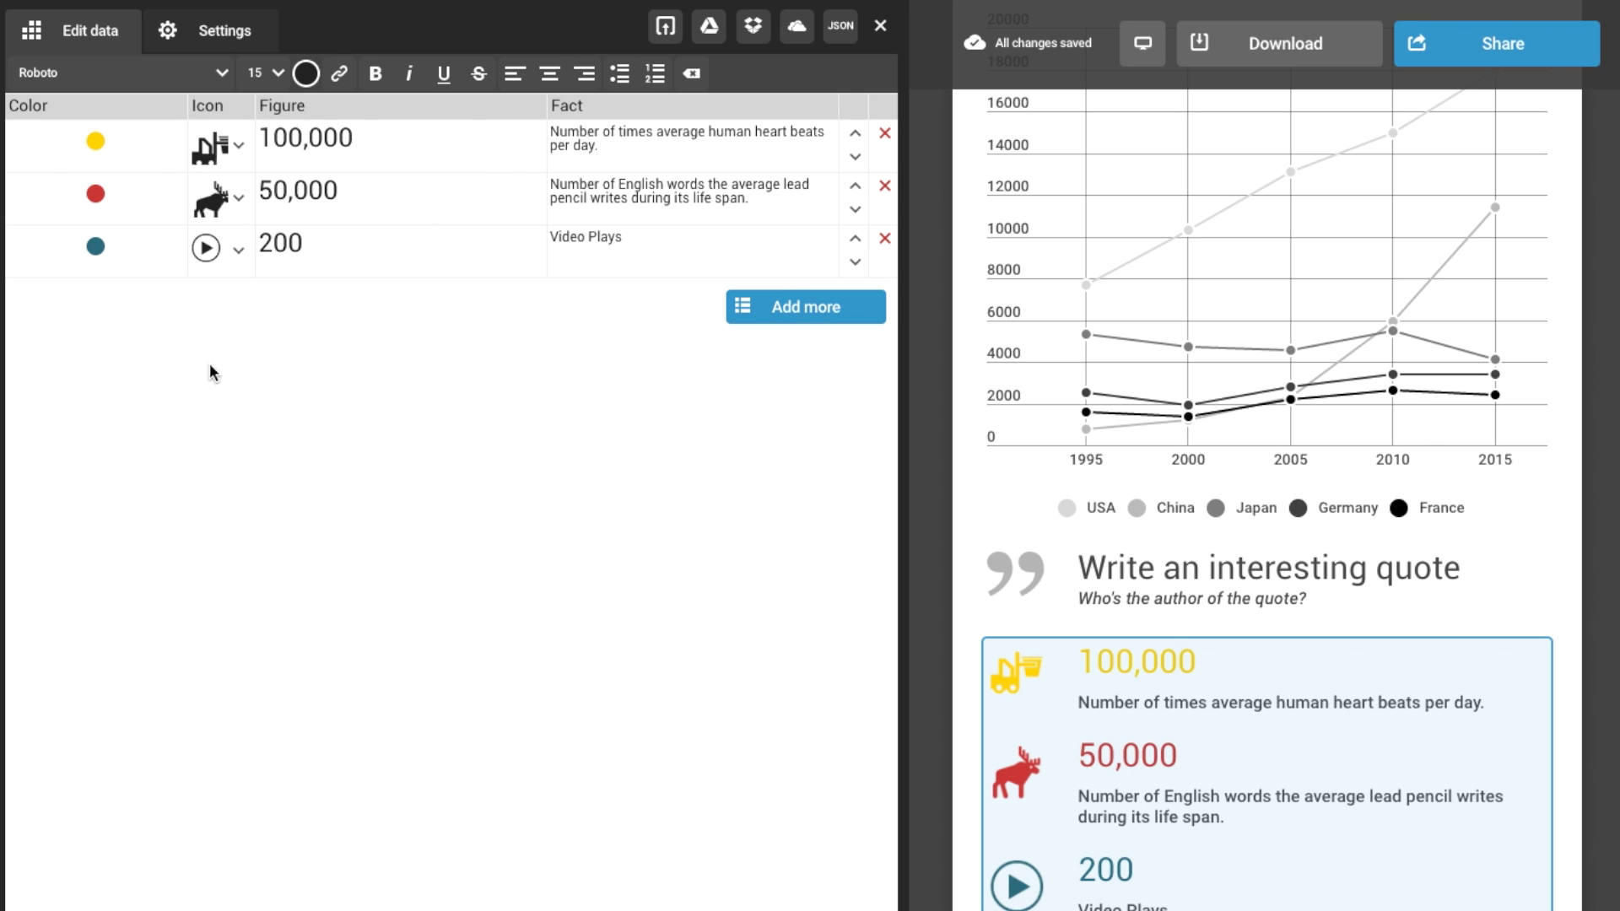
left_click(880, 25)
Edit the second item's figure text, undoing the pasted duplicate caption.
scroll(278, 644, "down", 1)
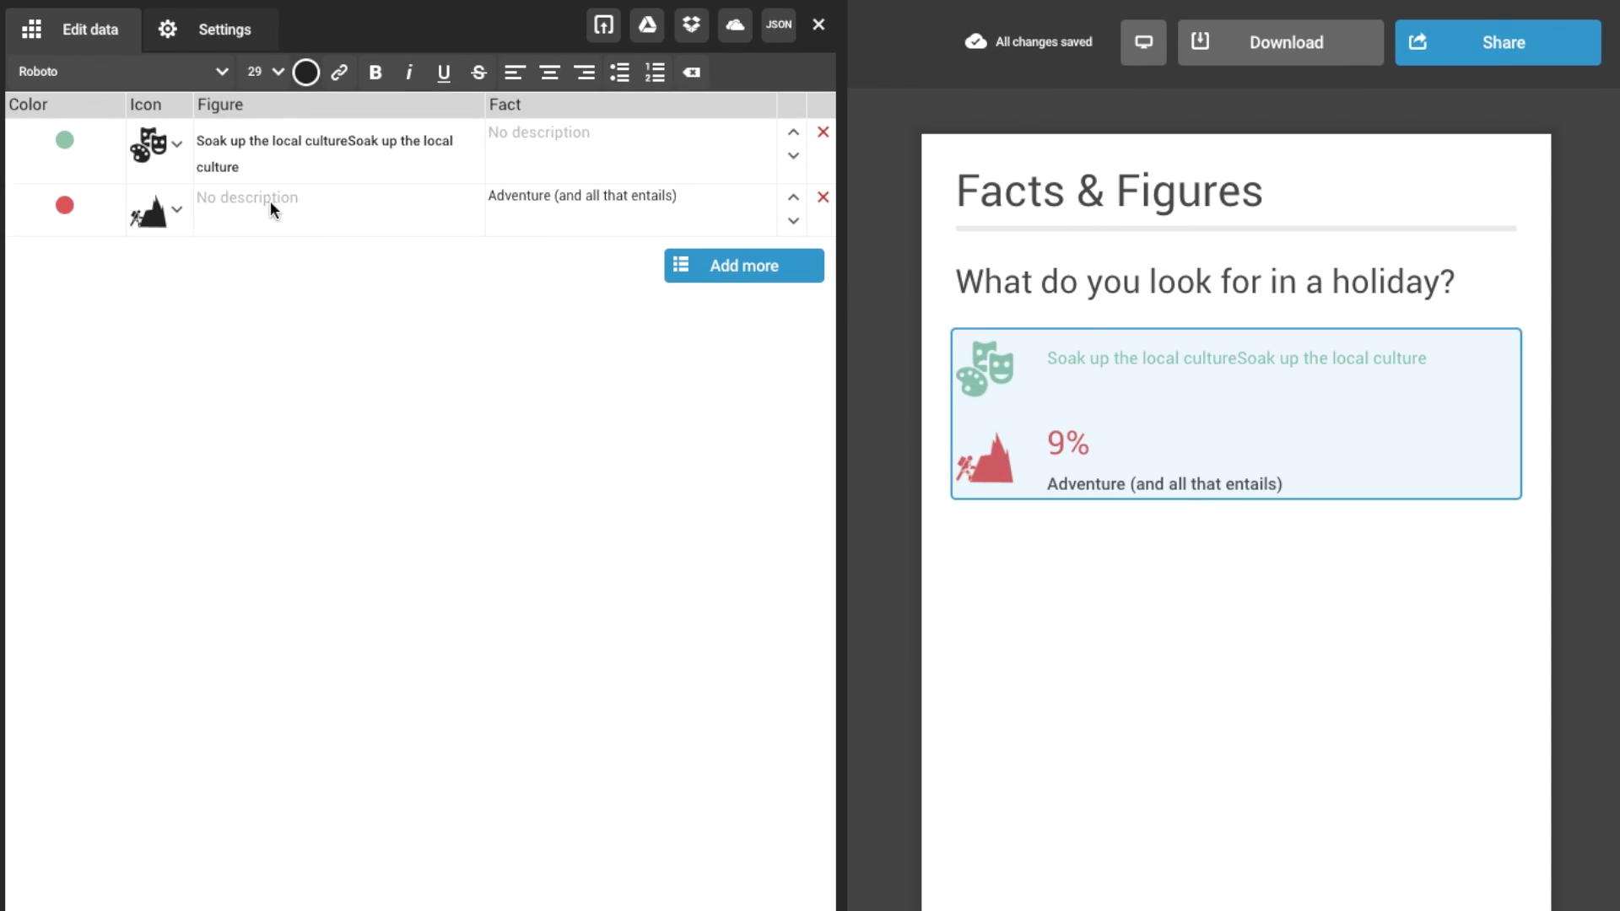
left_click(270, 207)
key("ctrl+v")
key("ctrl+v")
key("ctrl+v")
key("ctrl+z")
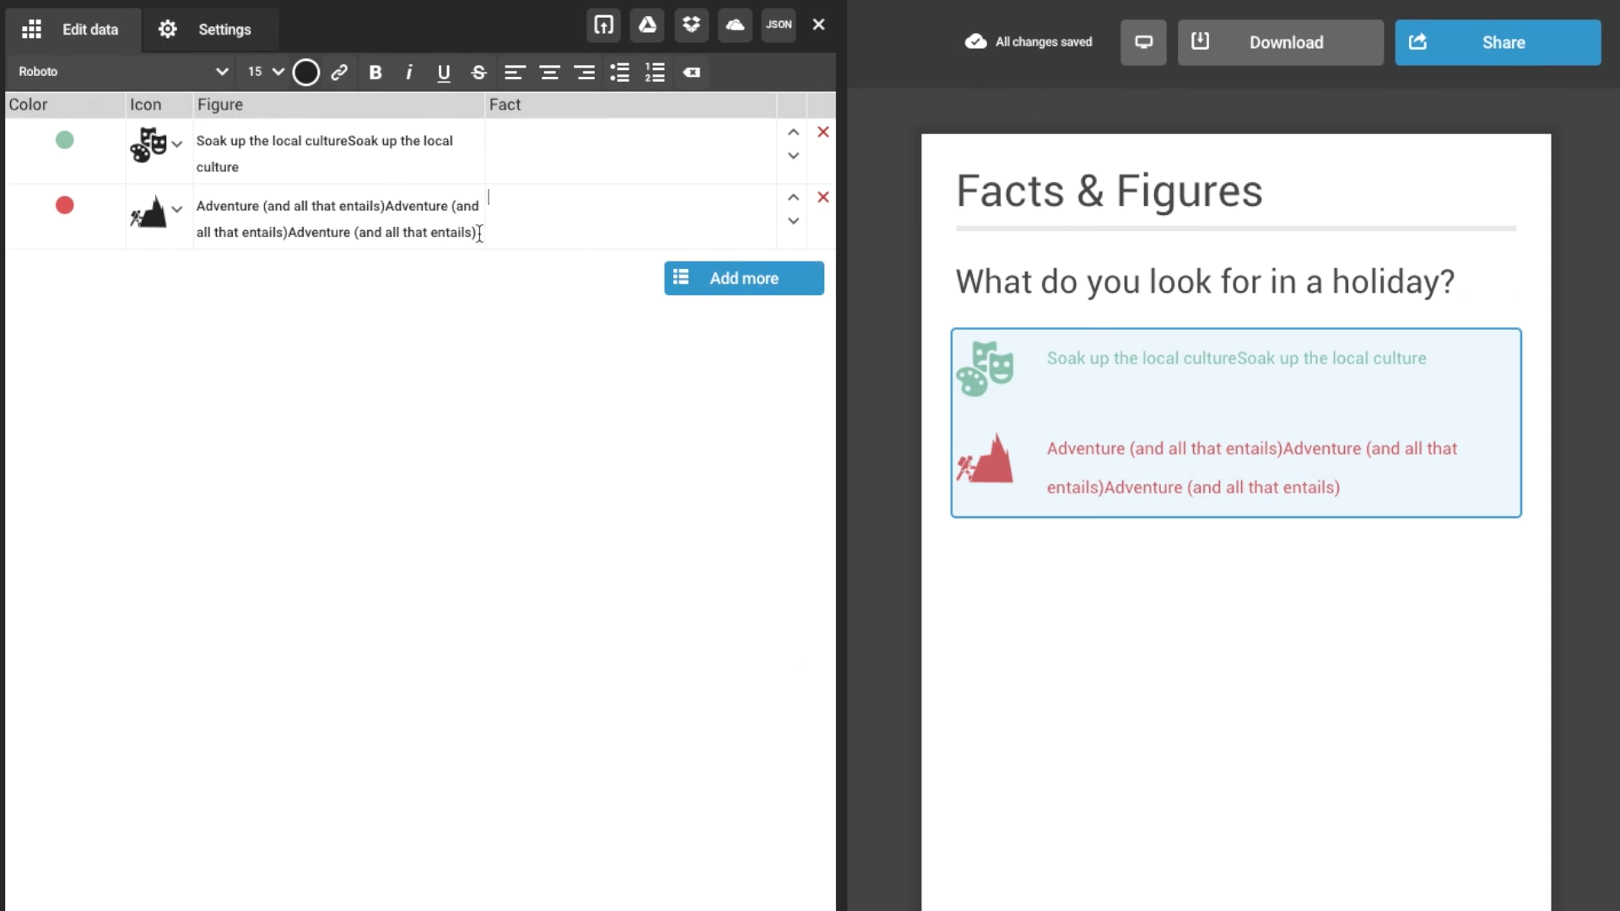
key("ctrl+z")
left_click(560, 150)
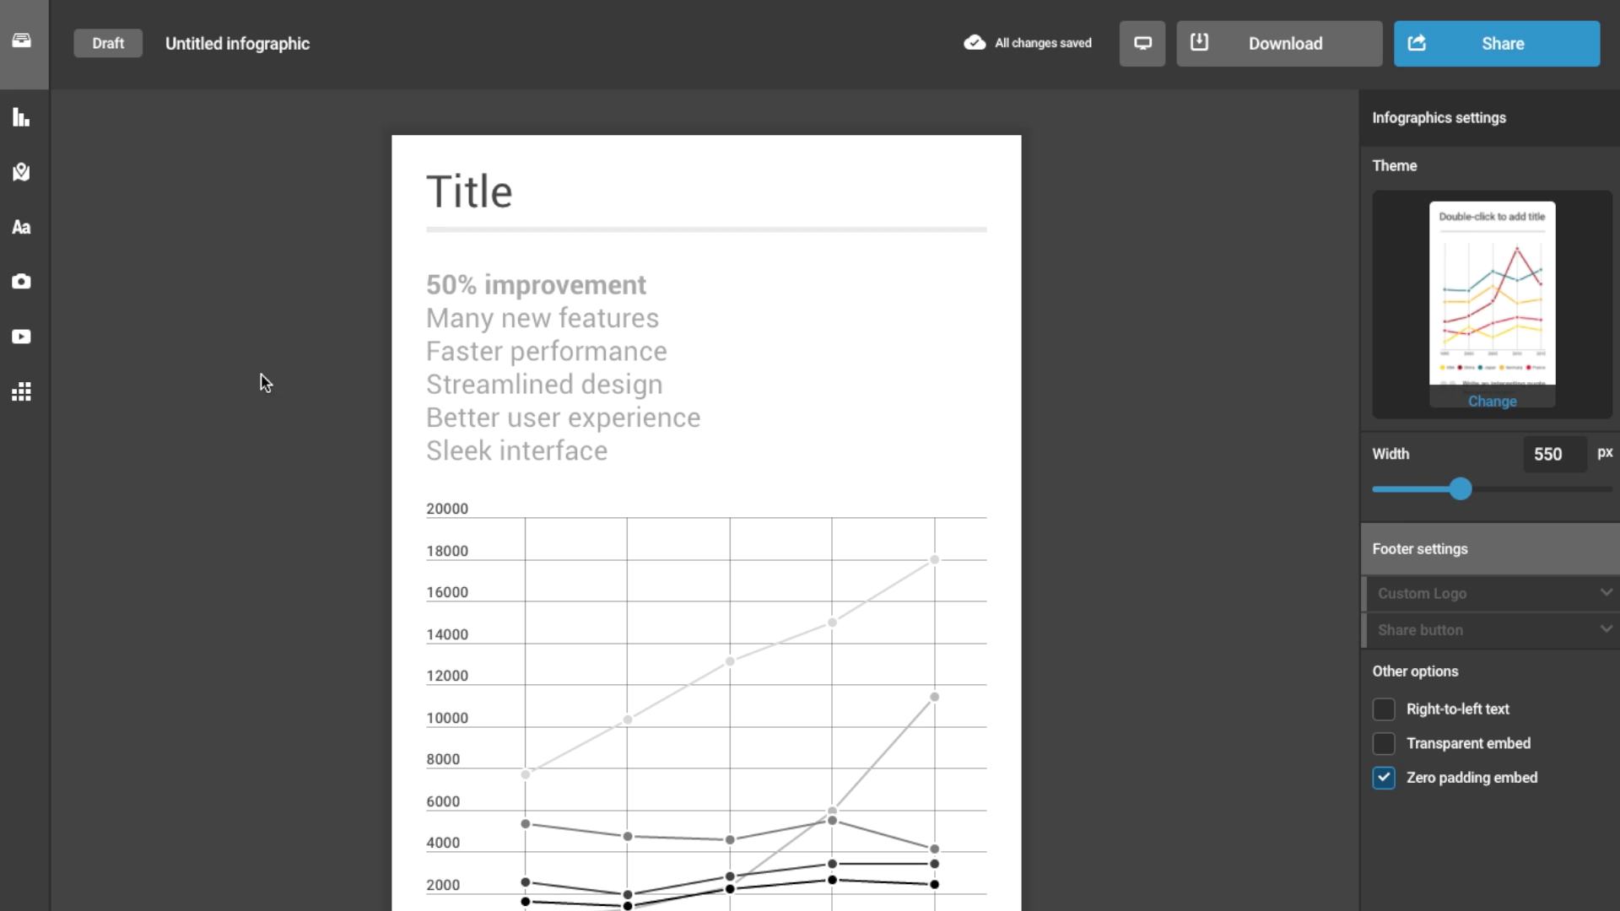
Insert the presenter photo and the GIF logo image from the image library.
left_click(34, 285)
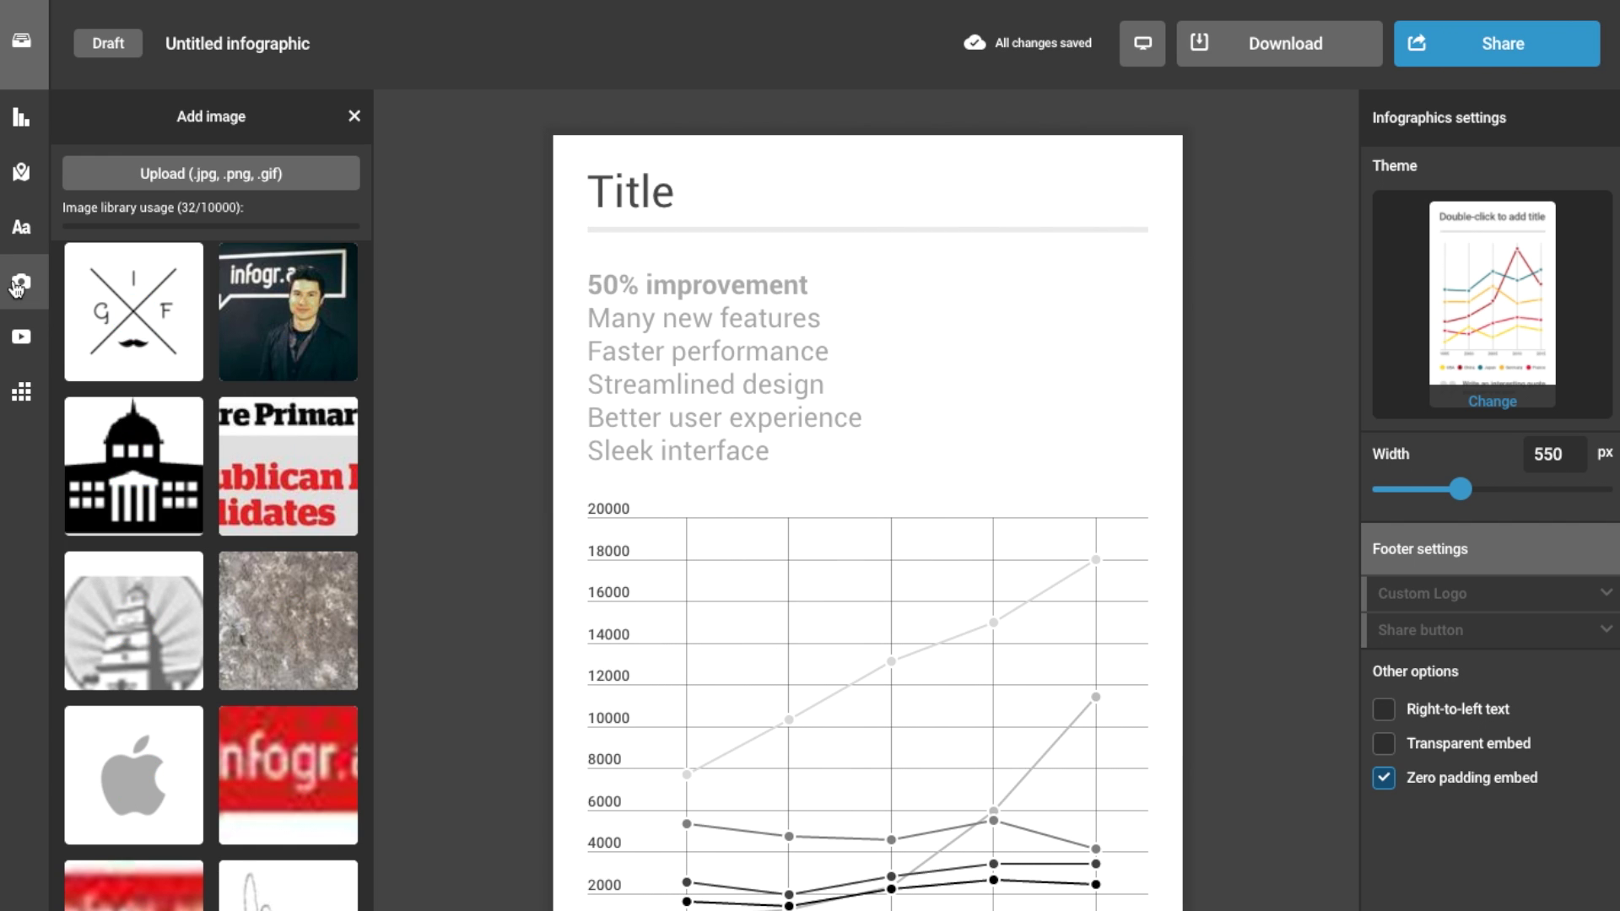
mouse_move(177, 287)
left_click(283, 314)
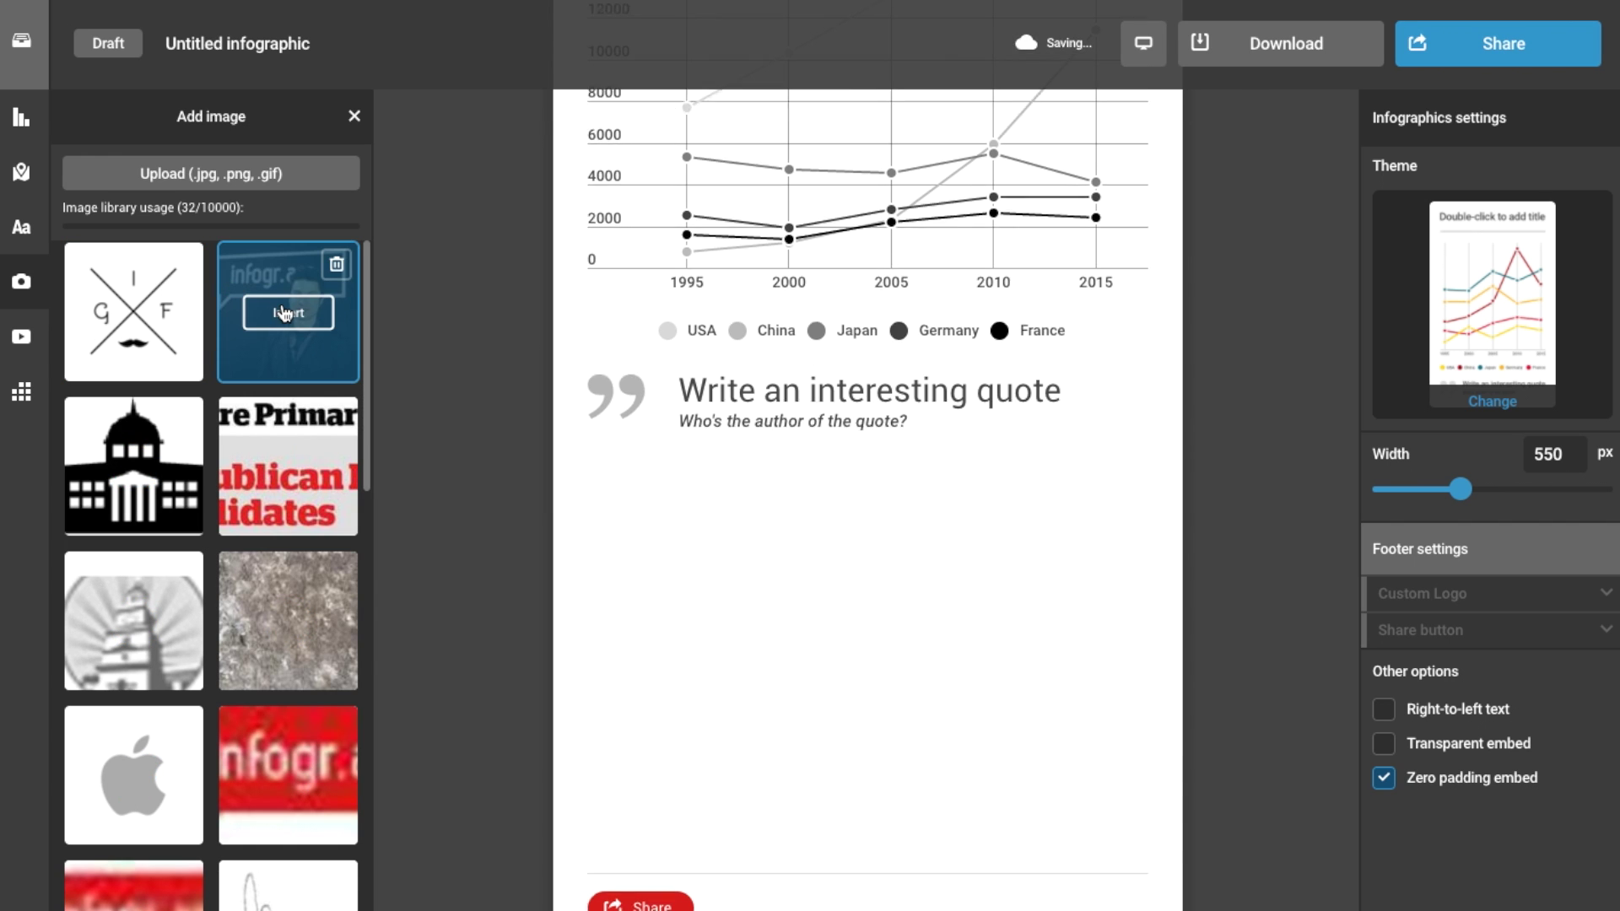
left_click(147, 322)
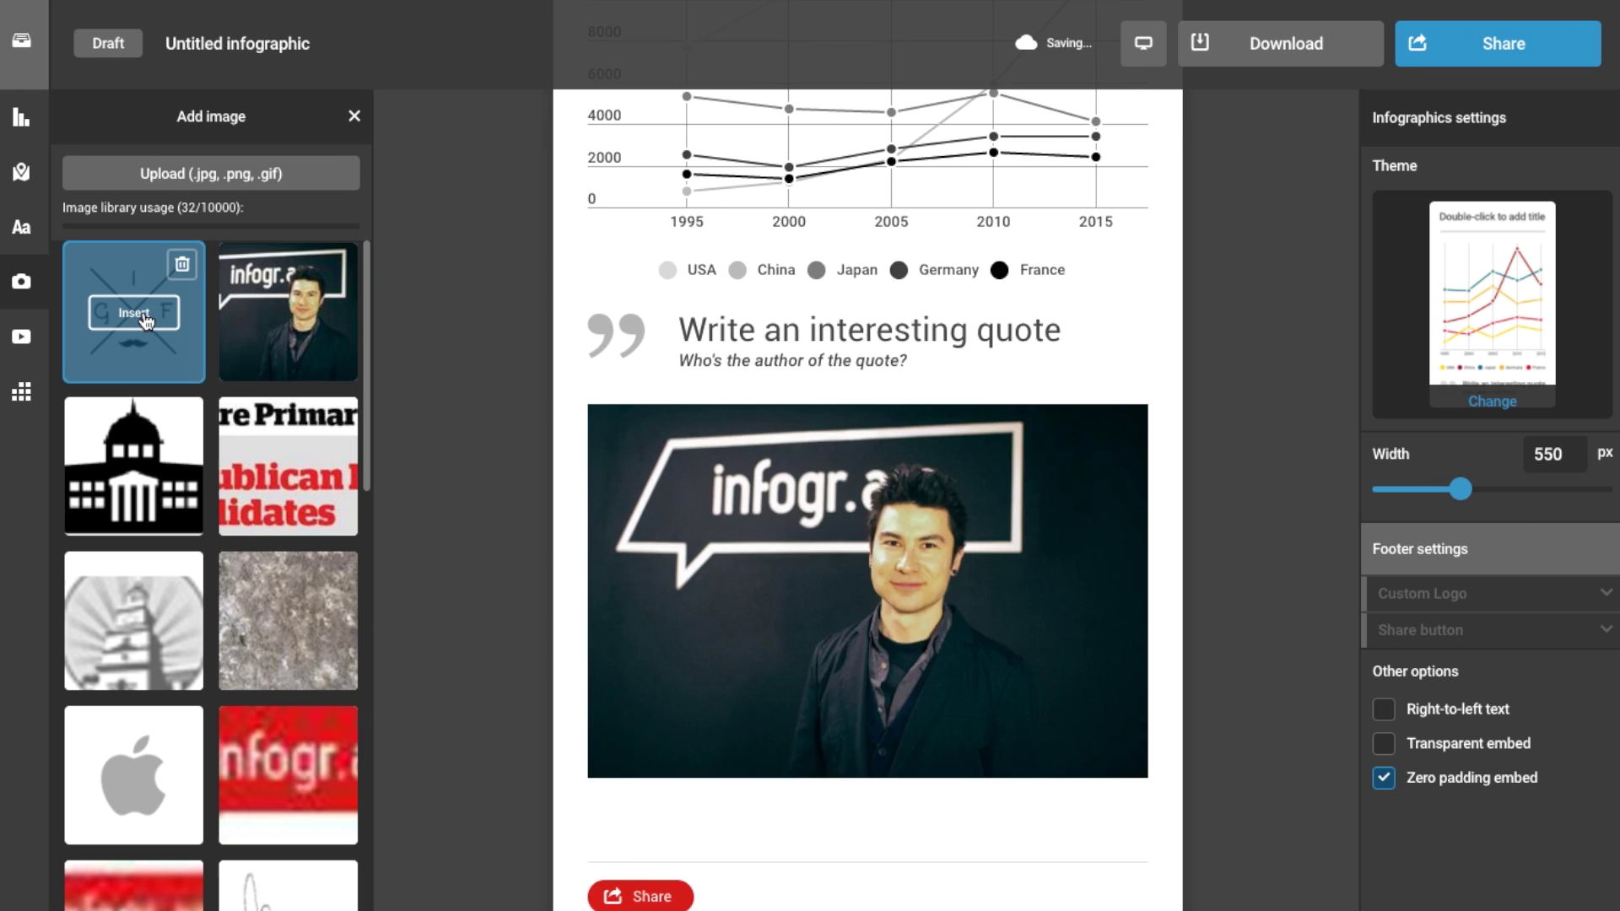
Search Flickr photos for 'Computer' in the media panel.
left_click(21, 336)
left_click(281, 224)
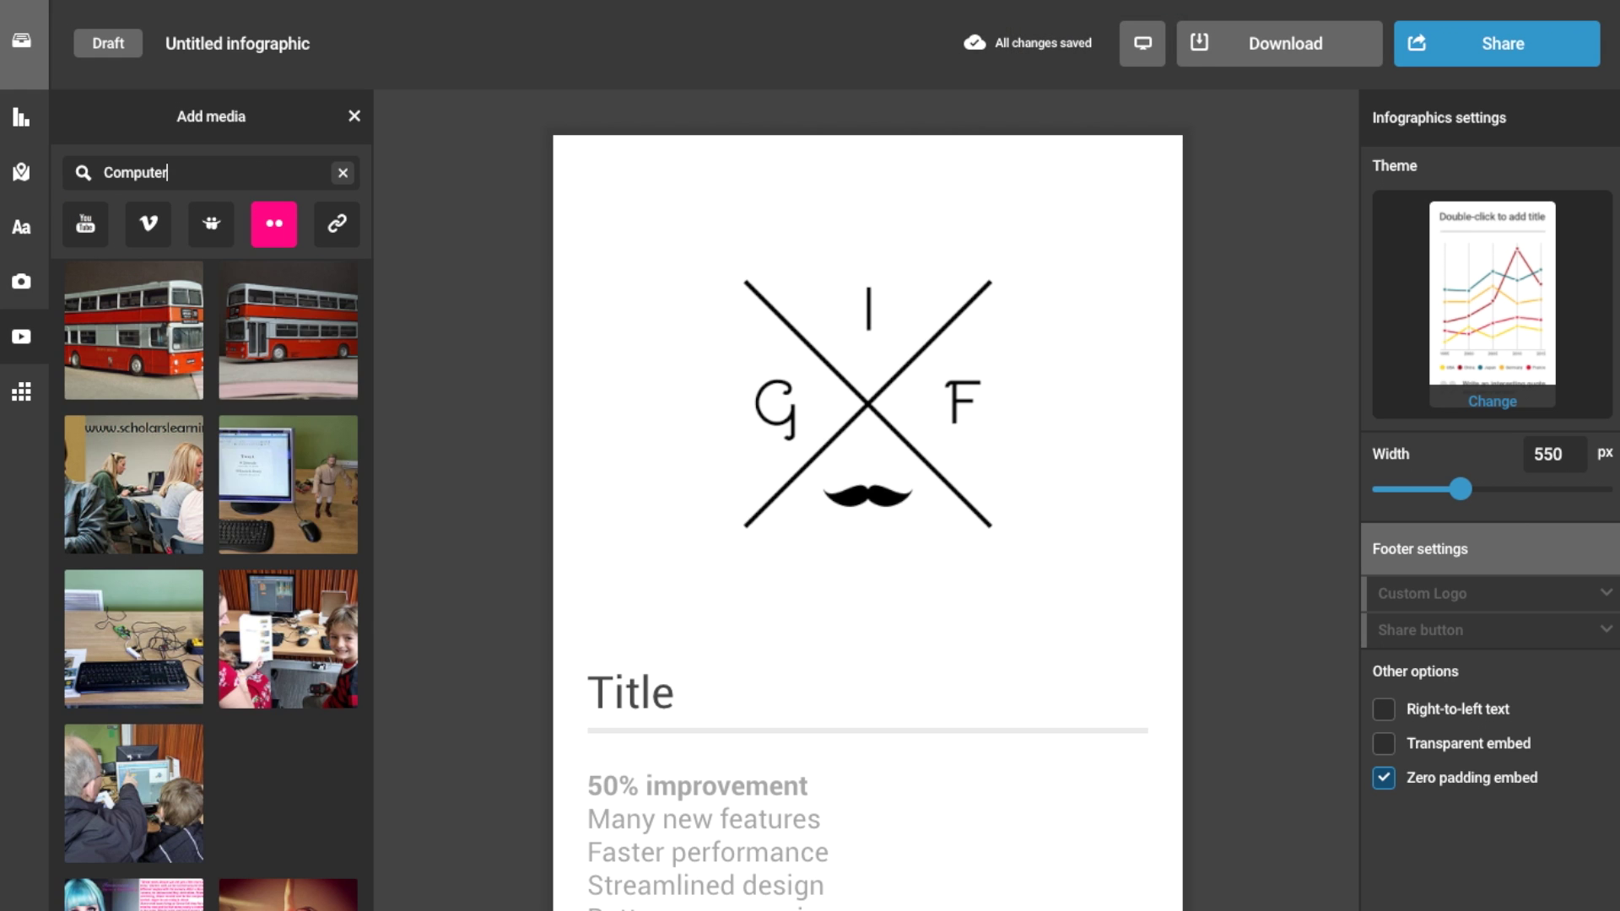
left_click(288, 485)
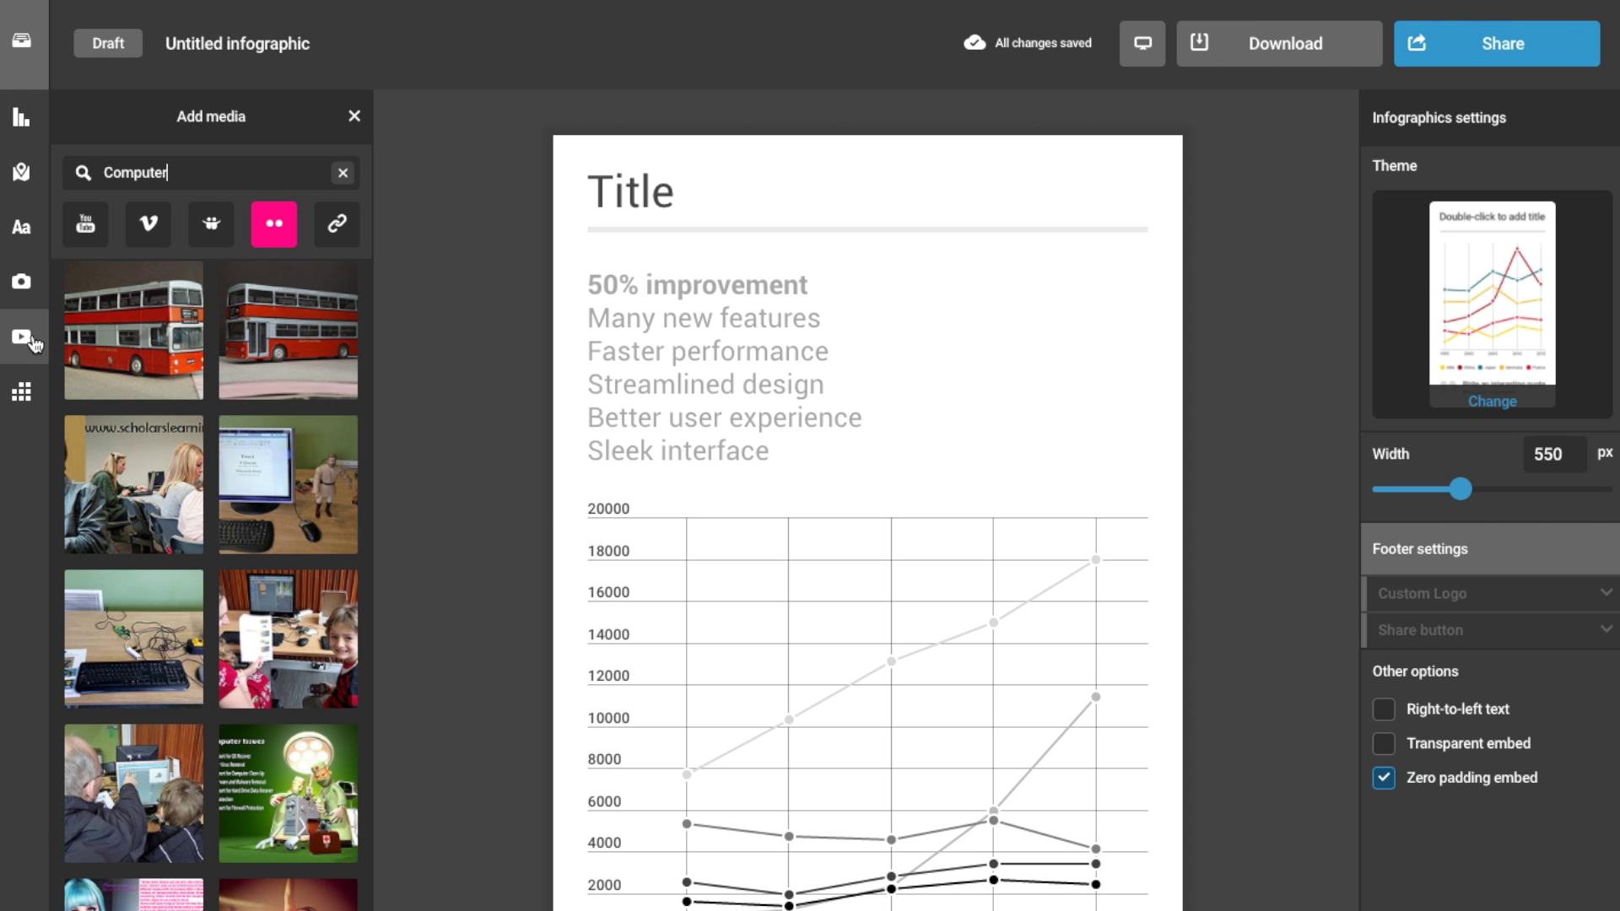
Embed the 'Kids React to Old Computers' YouTube video and play it in preview until 0:07.
left_click(85, 223)
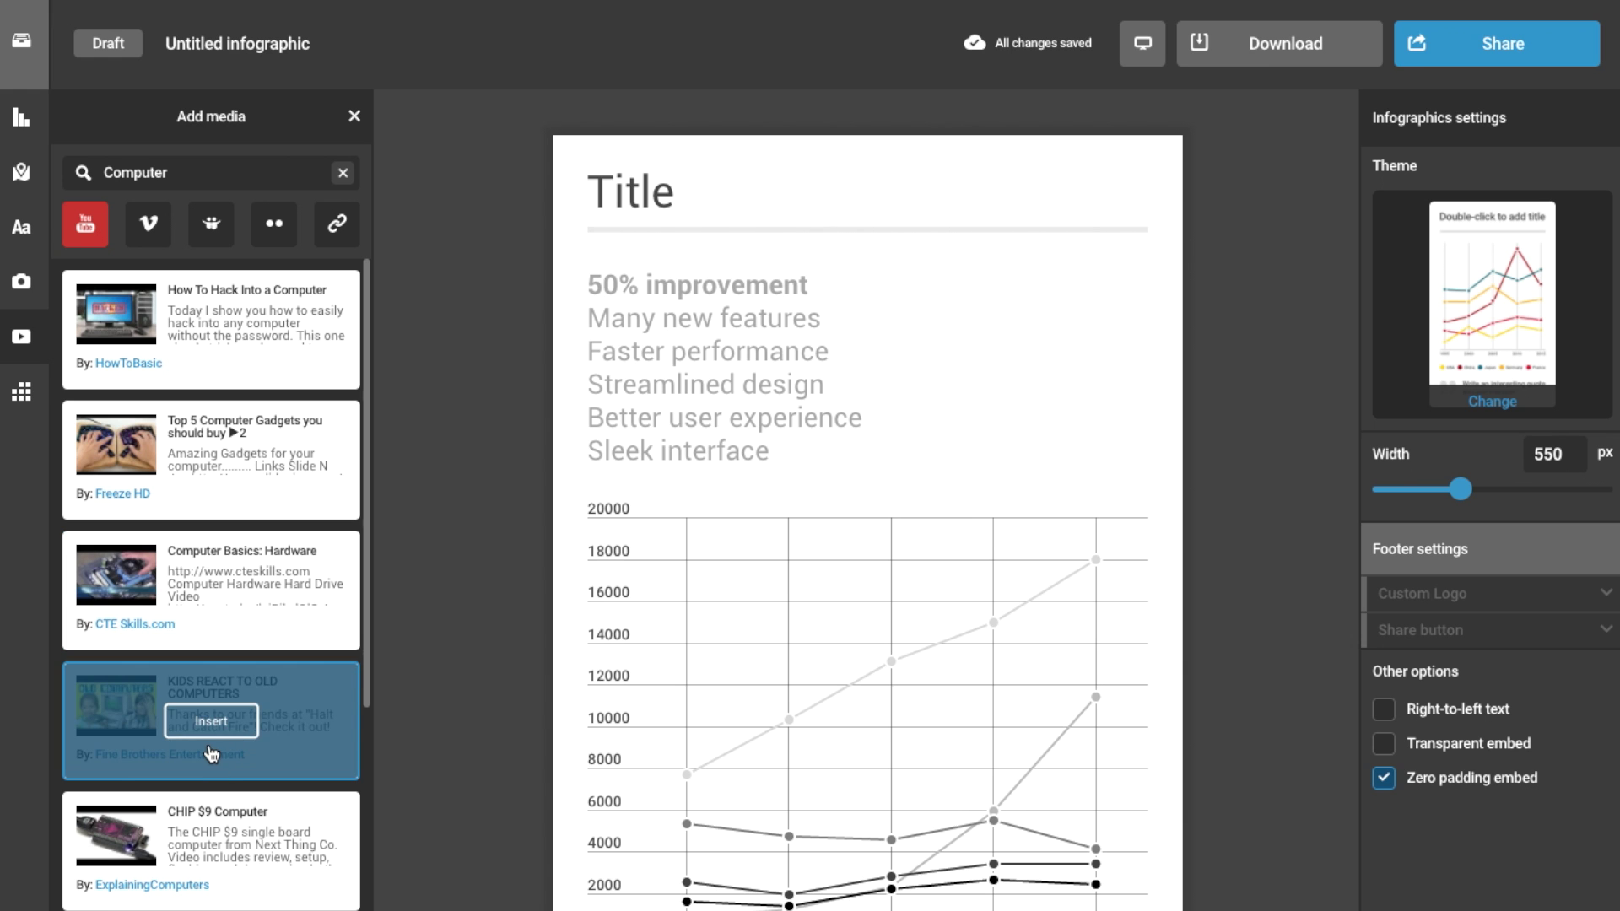
left_click(211, 721)
left_click(1143, 43)
left_click(818, 605)
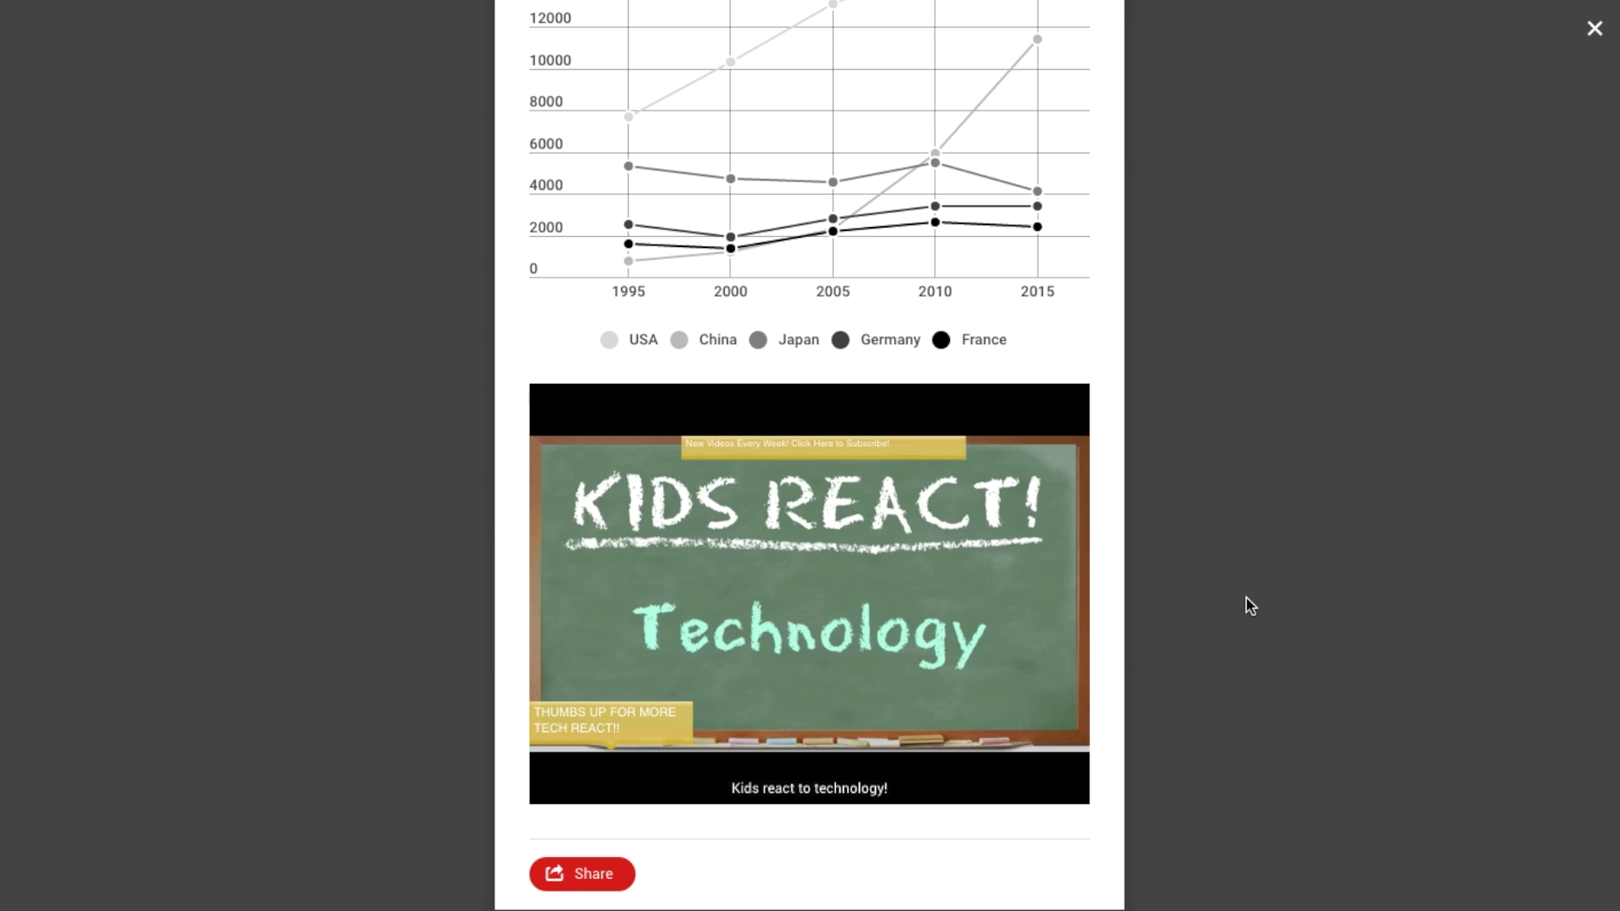
left_click(562, 789)
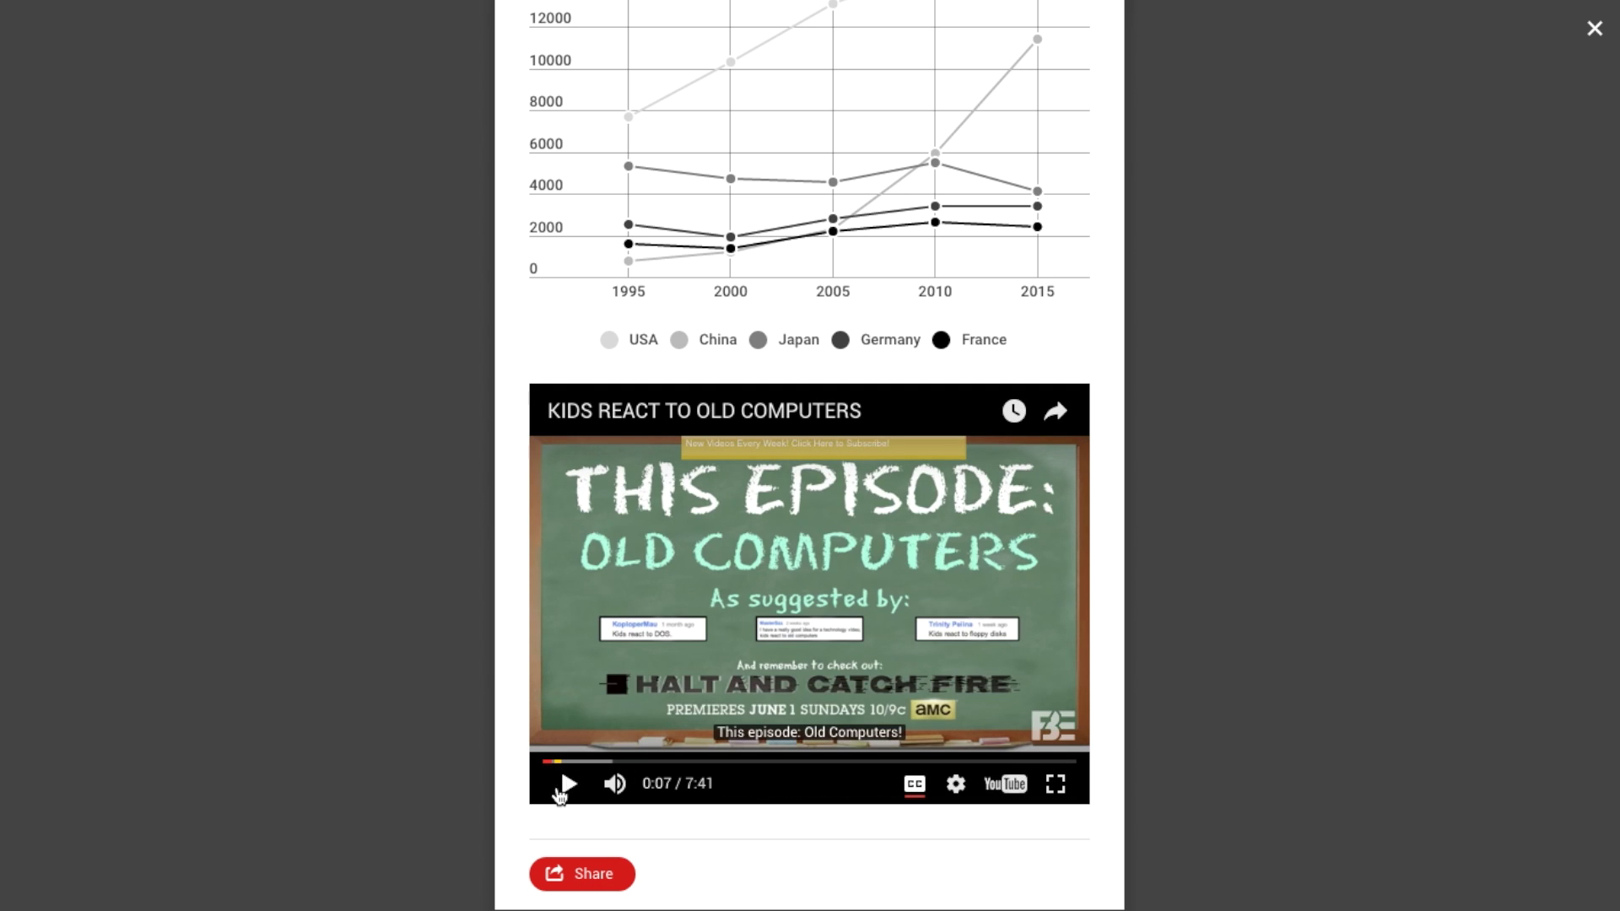
Insert a membership Table below the text and open its data, selecting A1:E10 then cell B2.
left_click(1257, 705)
left_click(132, 466)
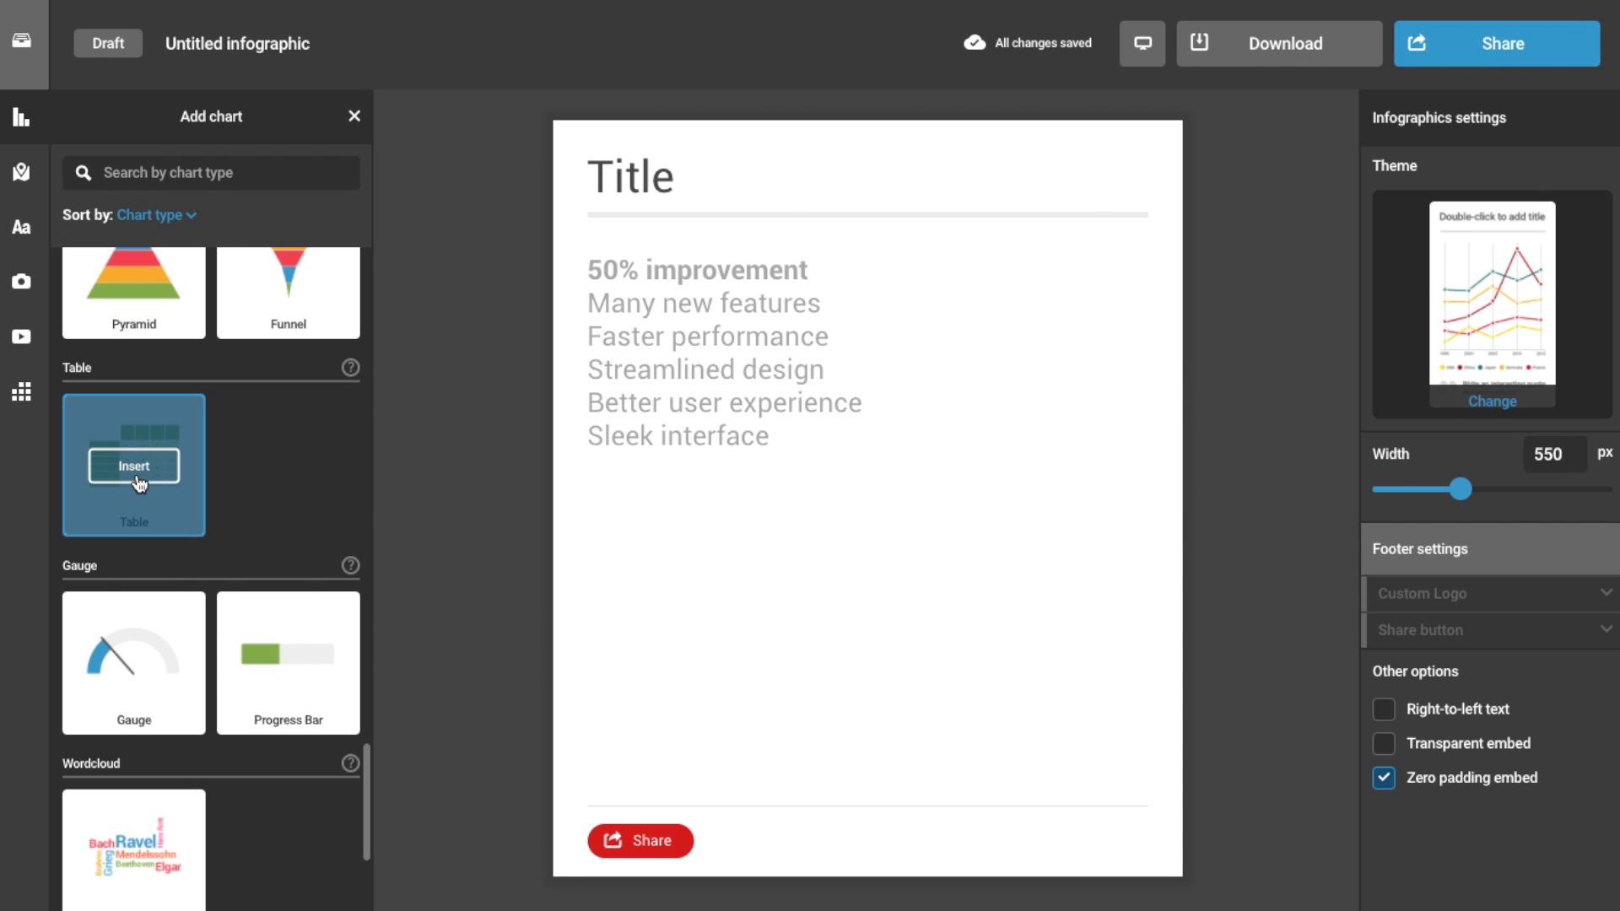
mouse_move(663, 544)
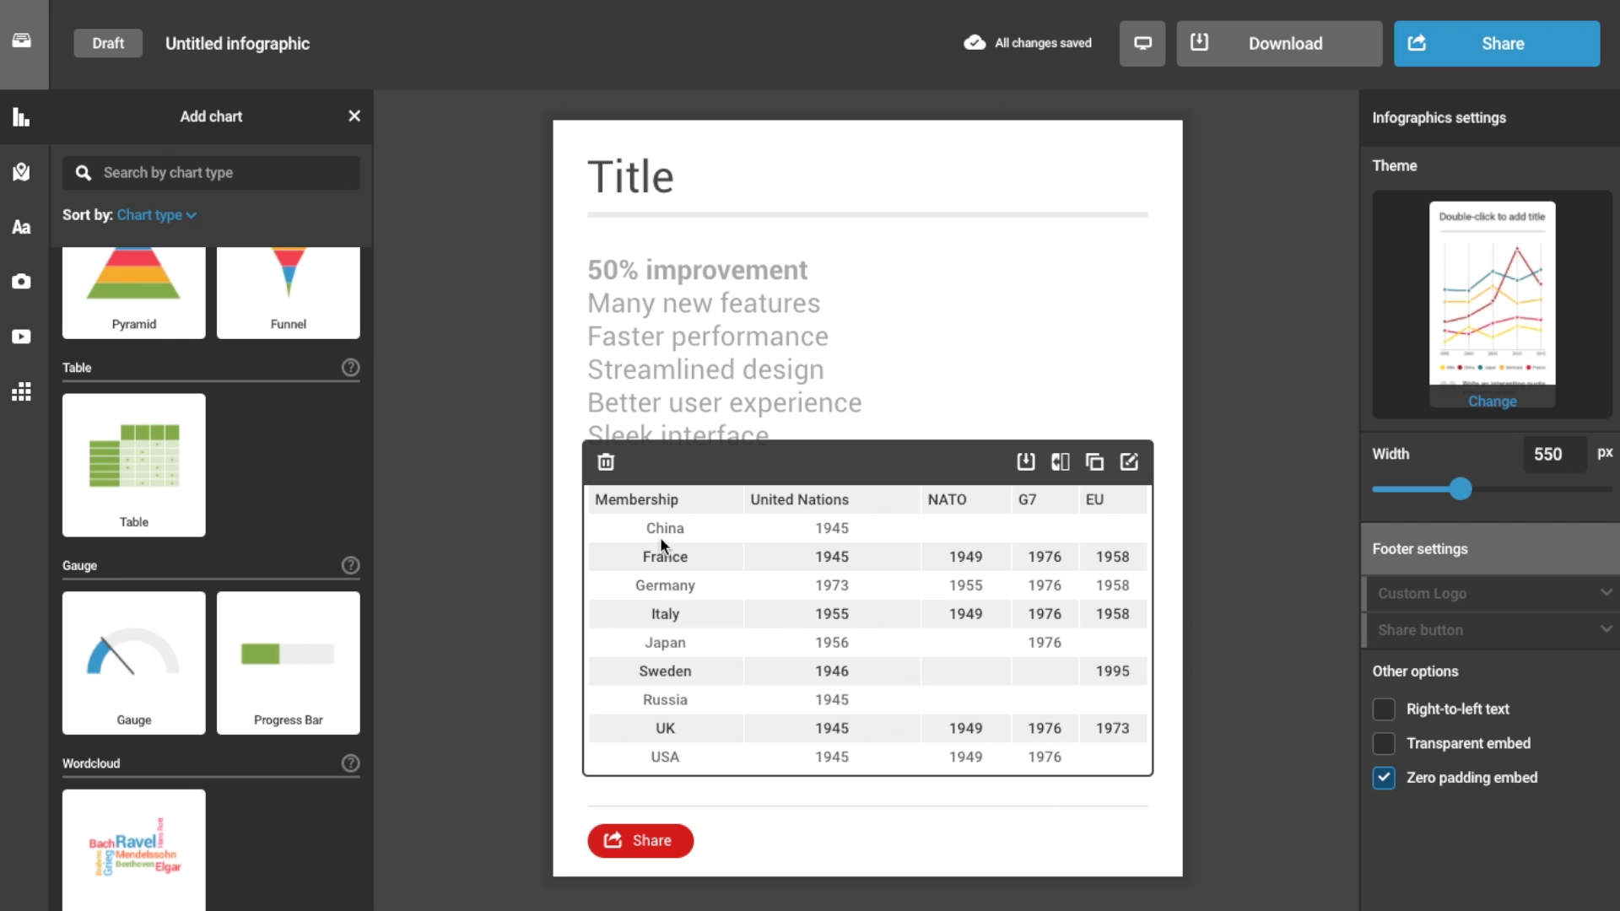
double_click(849, 535)
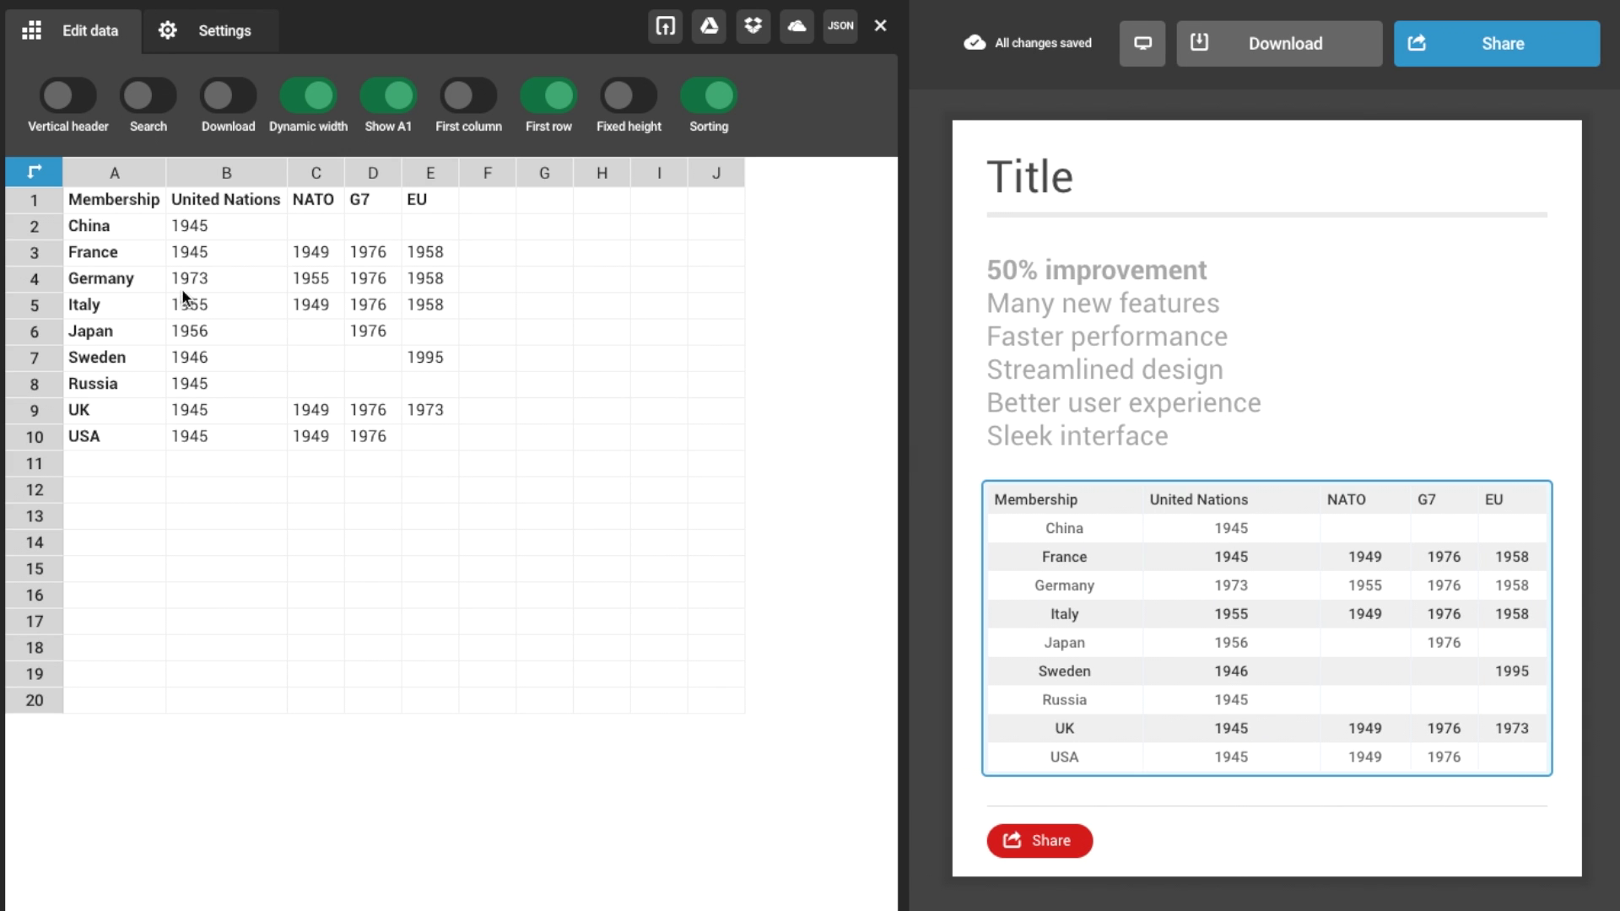
left_click_drag(103, 205, 435, 438)
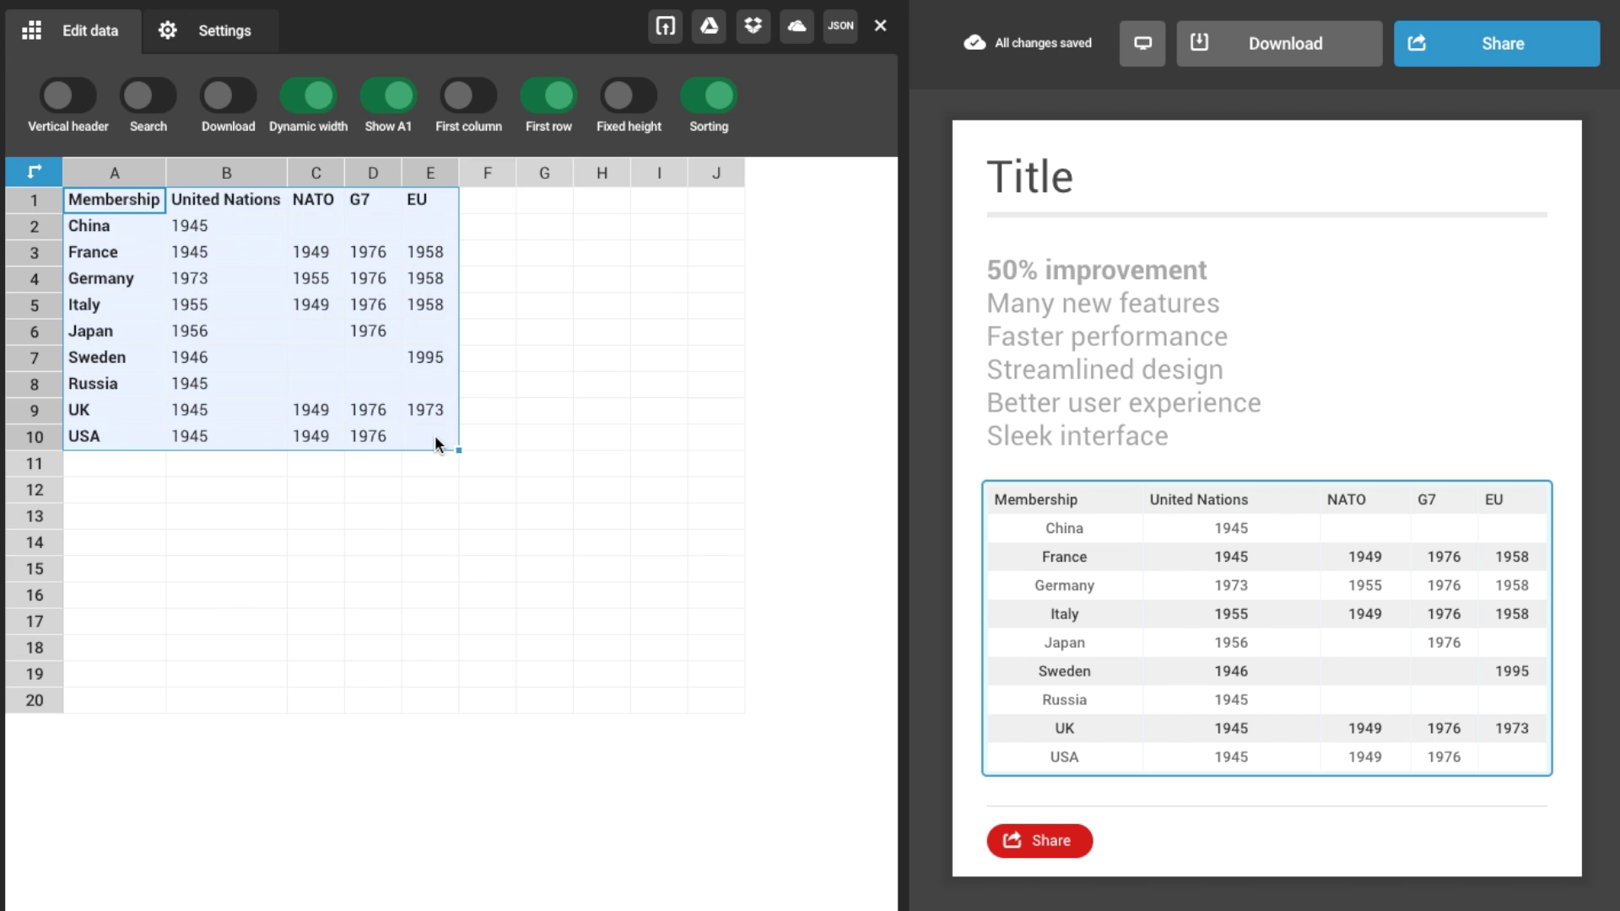
left_click(496, 445)
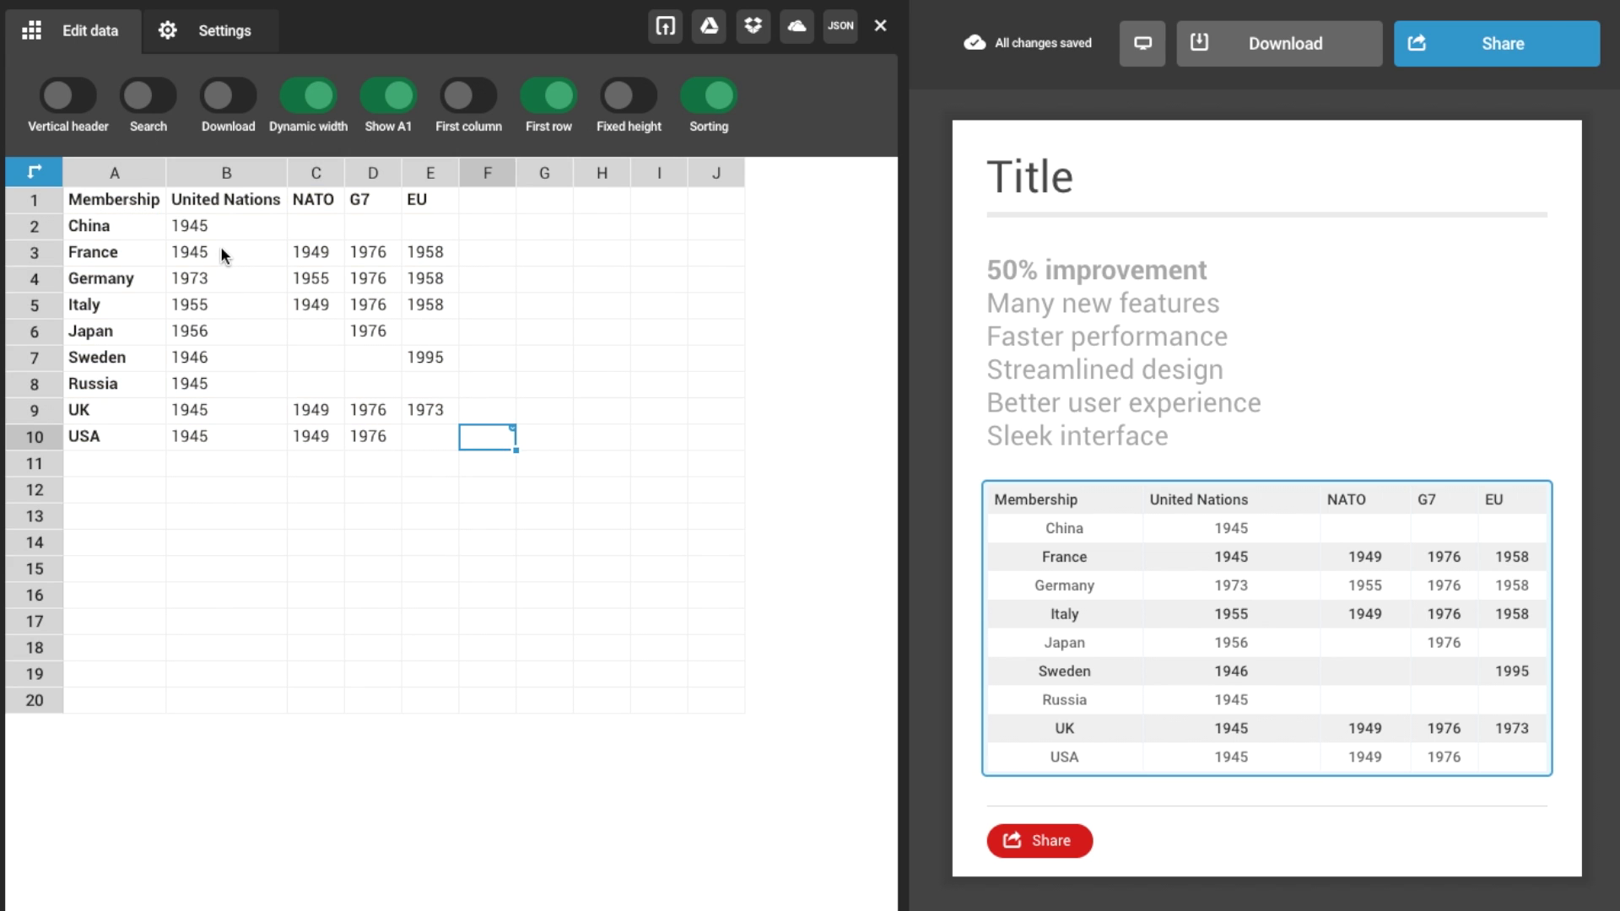
left_click(277, 229)
Put a maple leaf shape into China's United Nations cell B2.
right_click(284, 226)
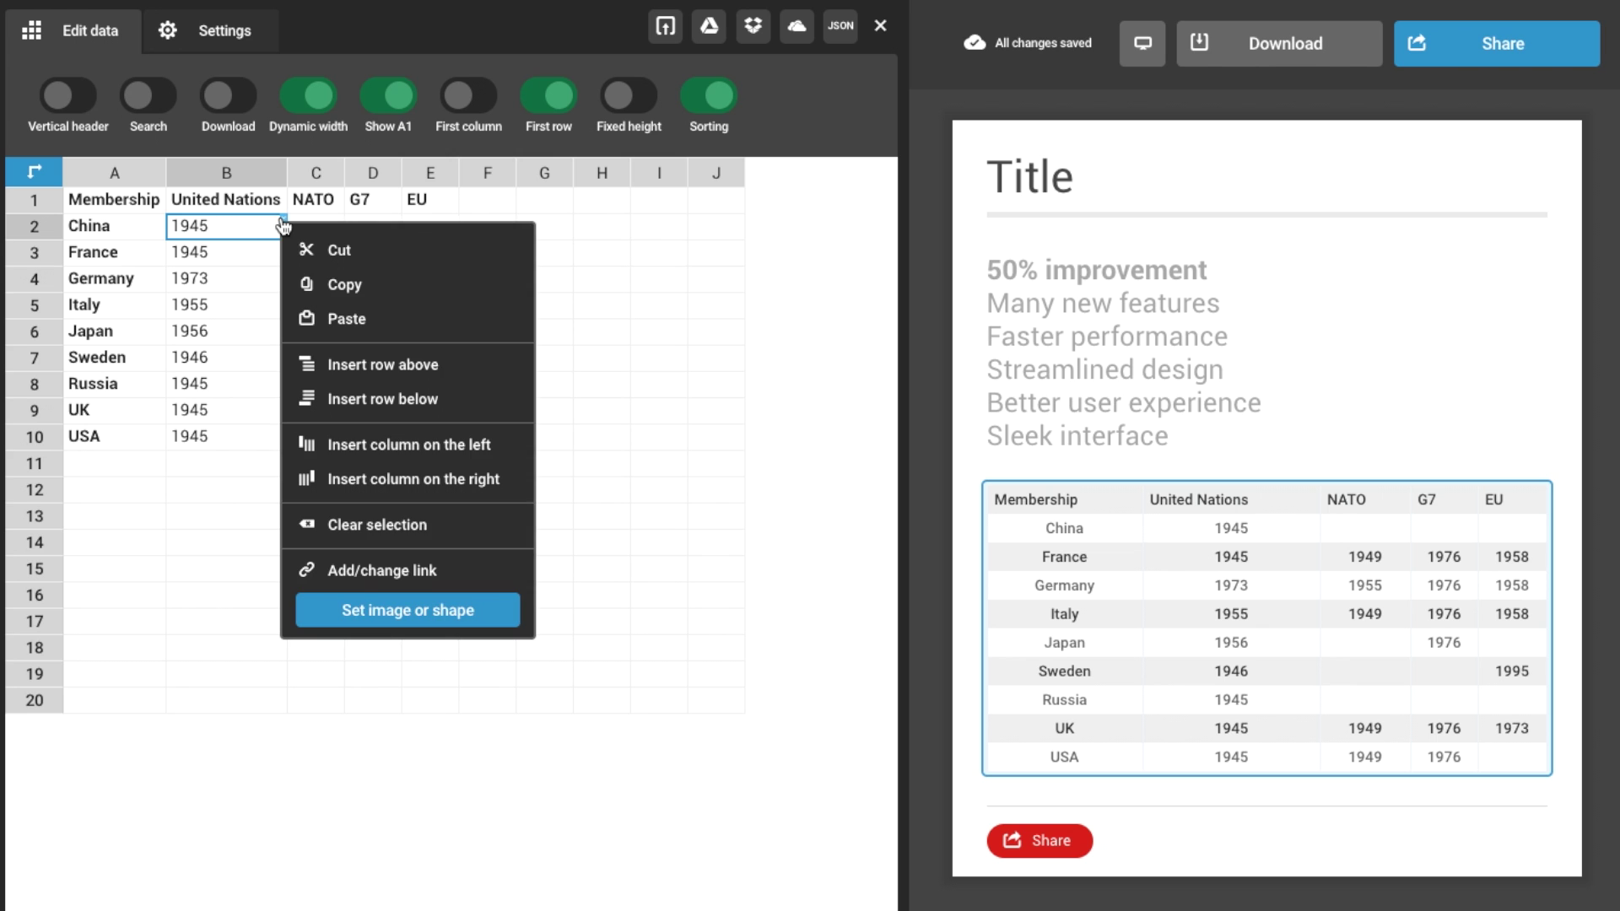
left_click(432, 612)
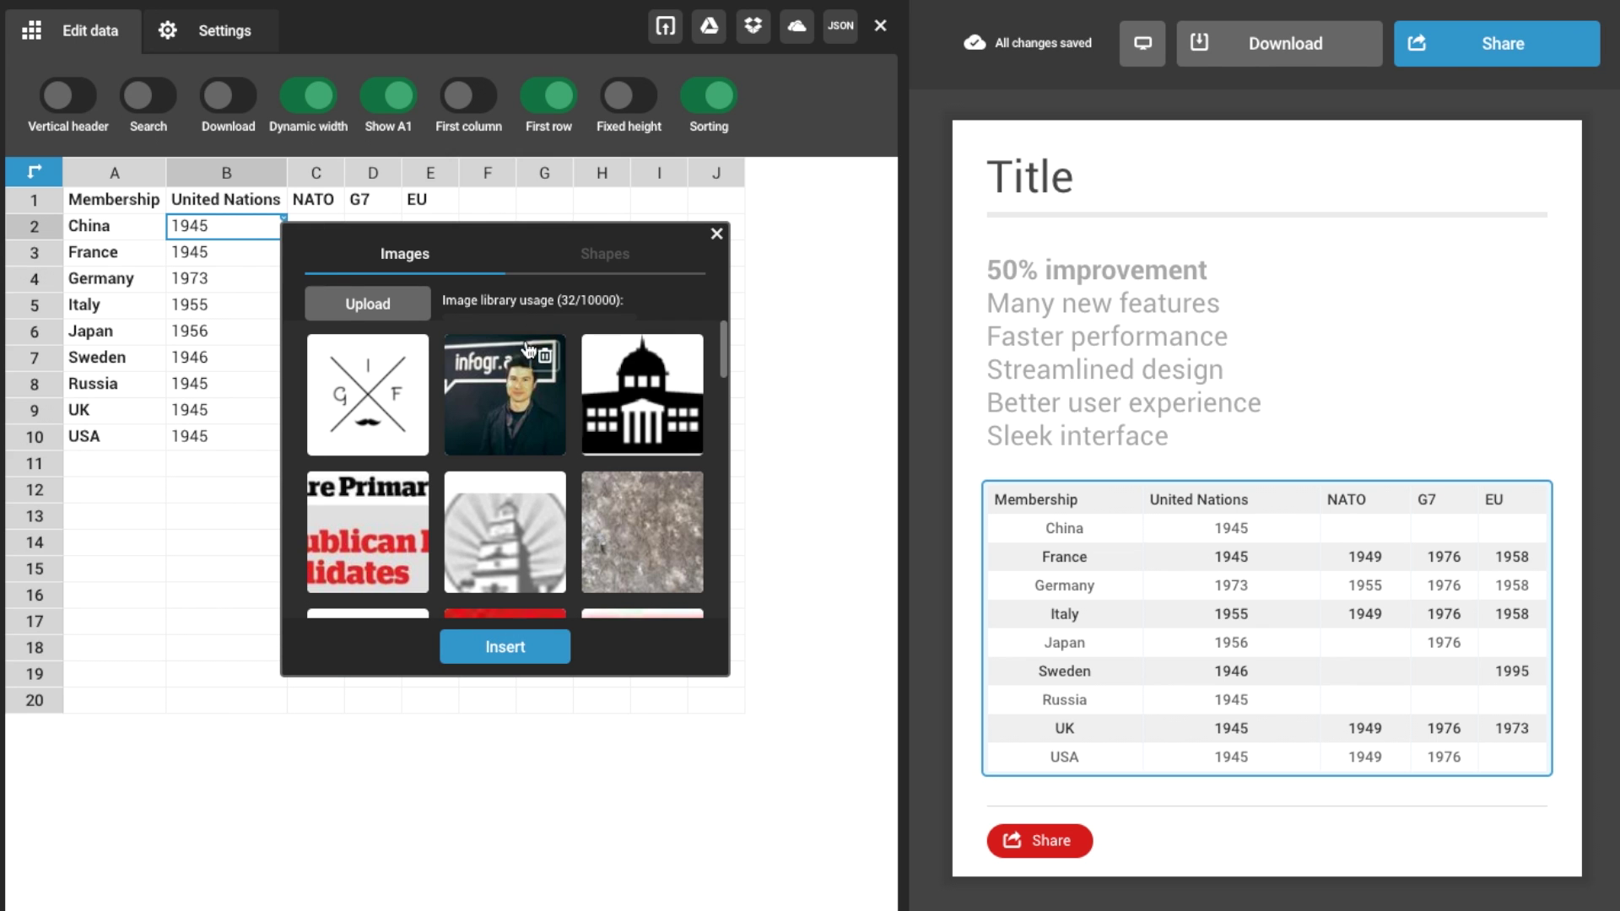
left_click(533, 268)
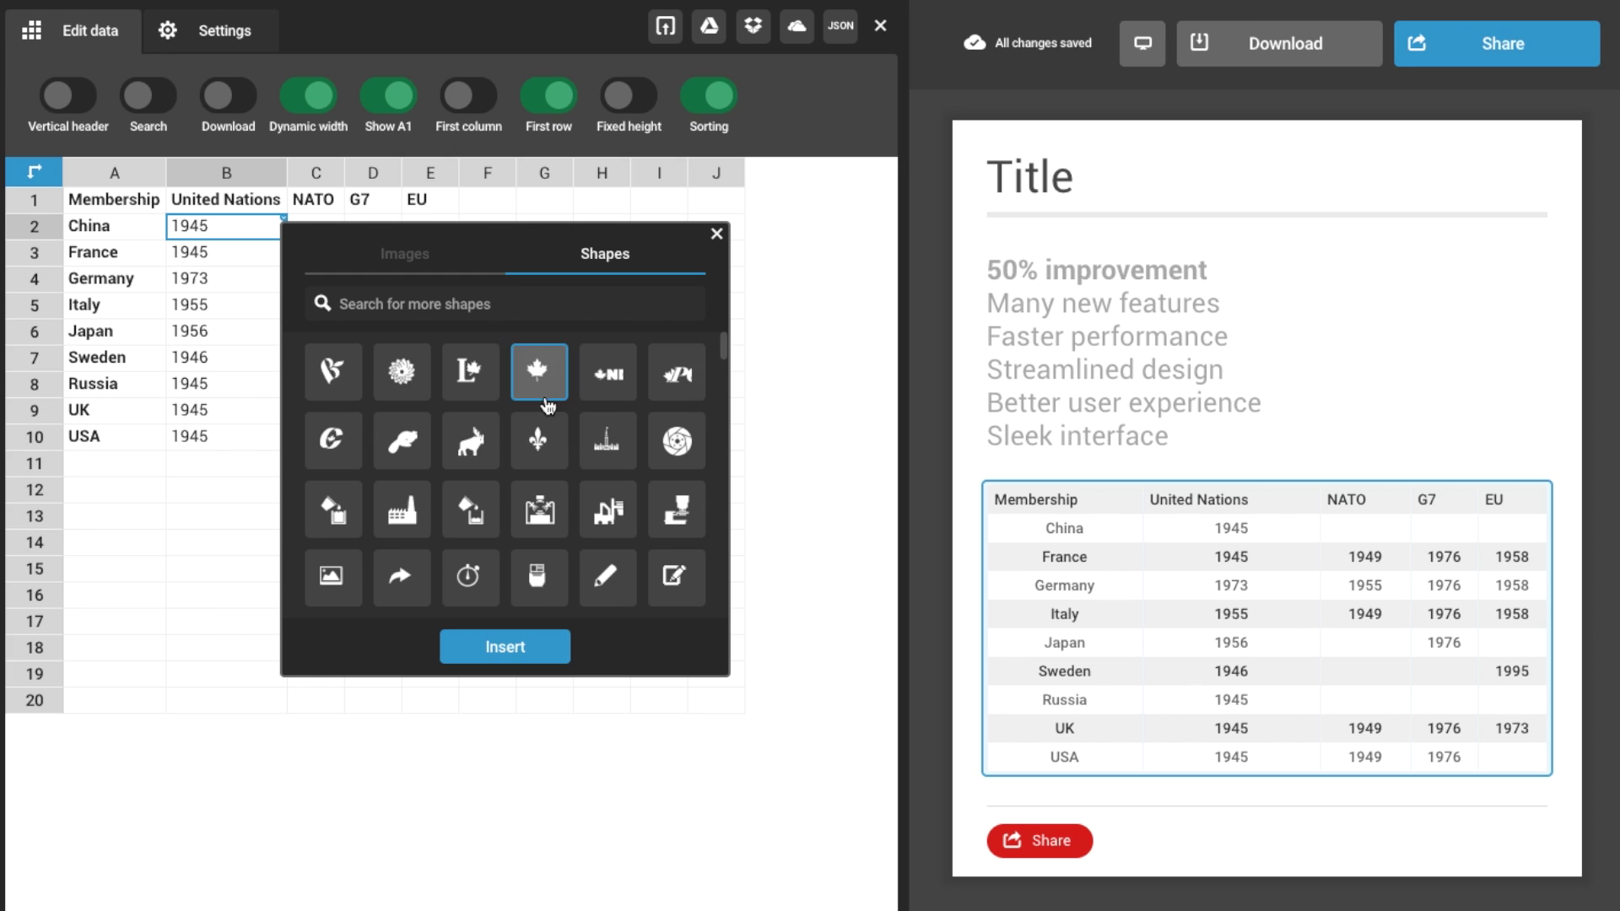
double_click(546, 382)
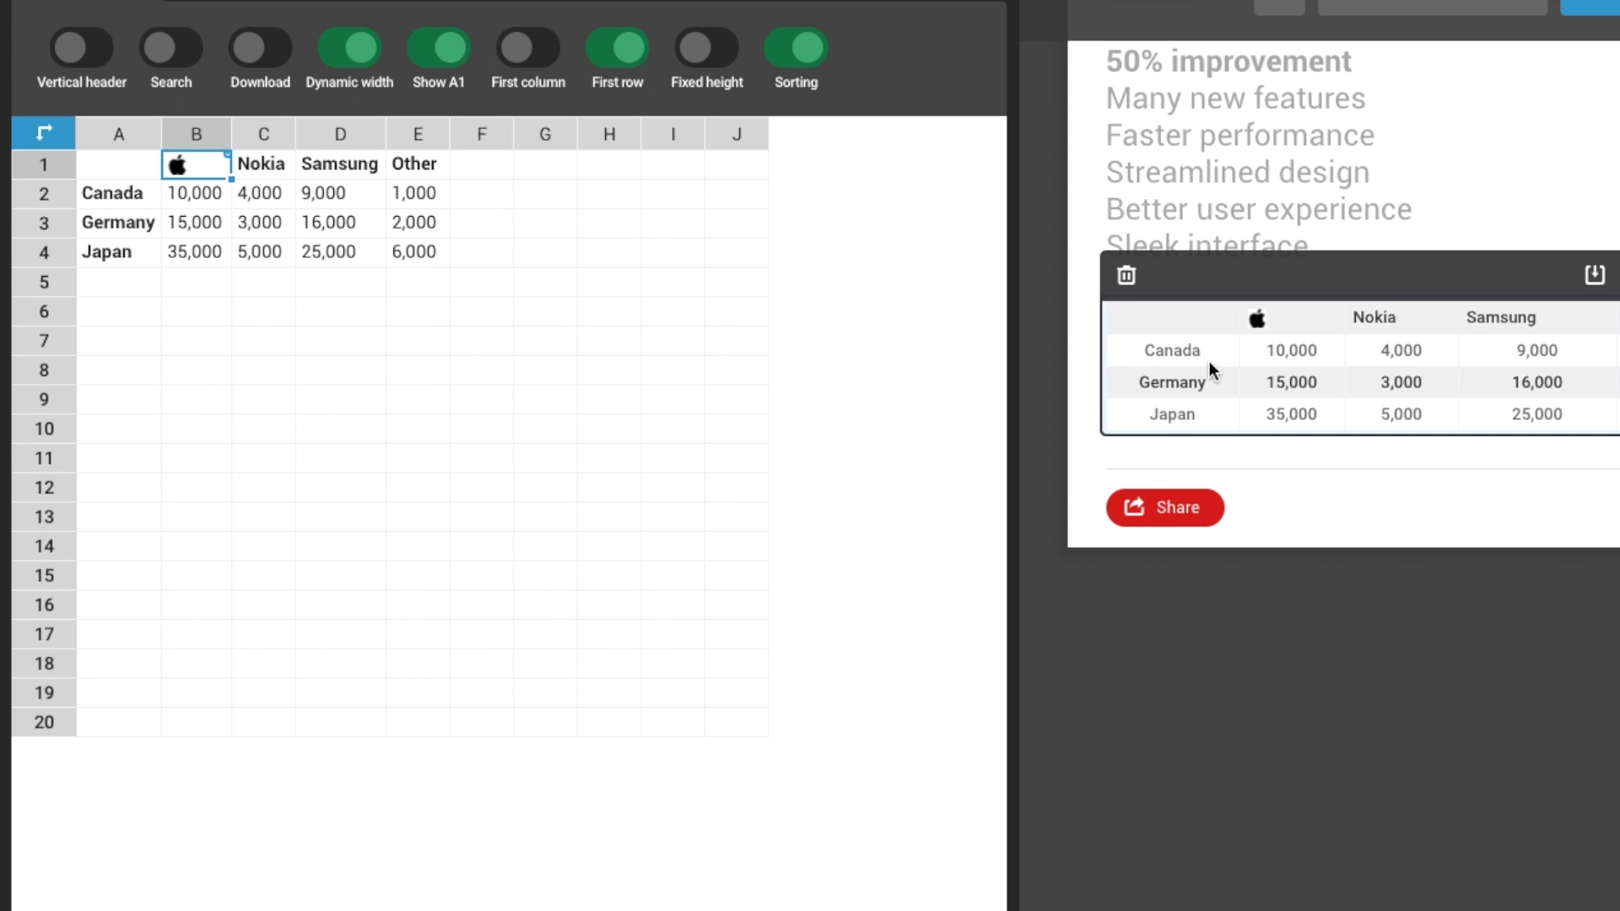
Insert the Nokia logo into header C1 and the Samsung logo into D1.
left_click(263, 164)
double_click(554, 354)
right_click(375, 163)
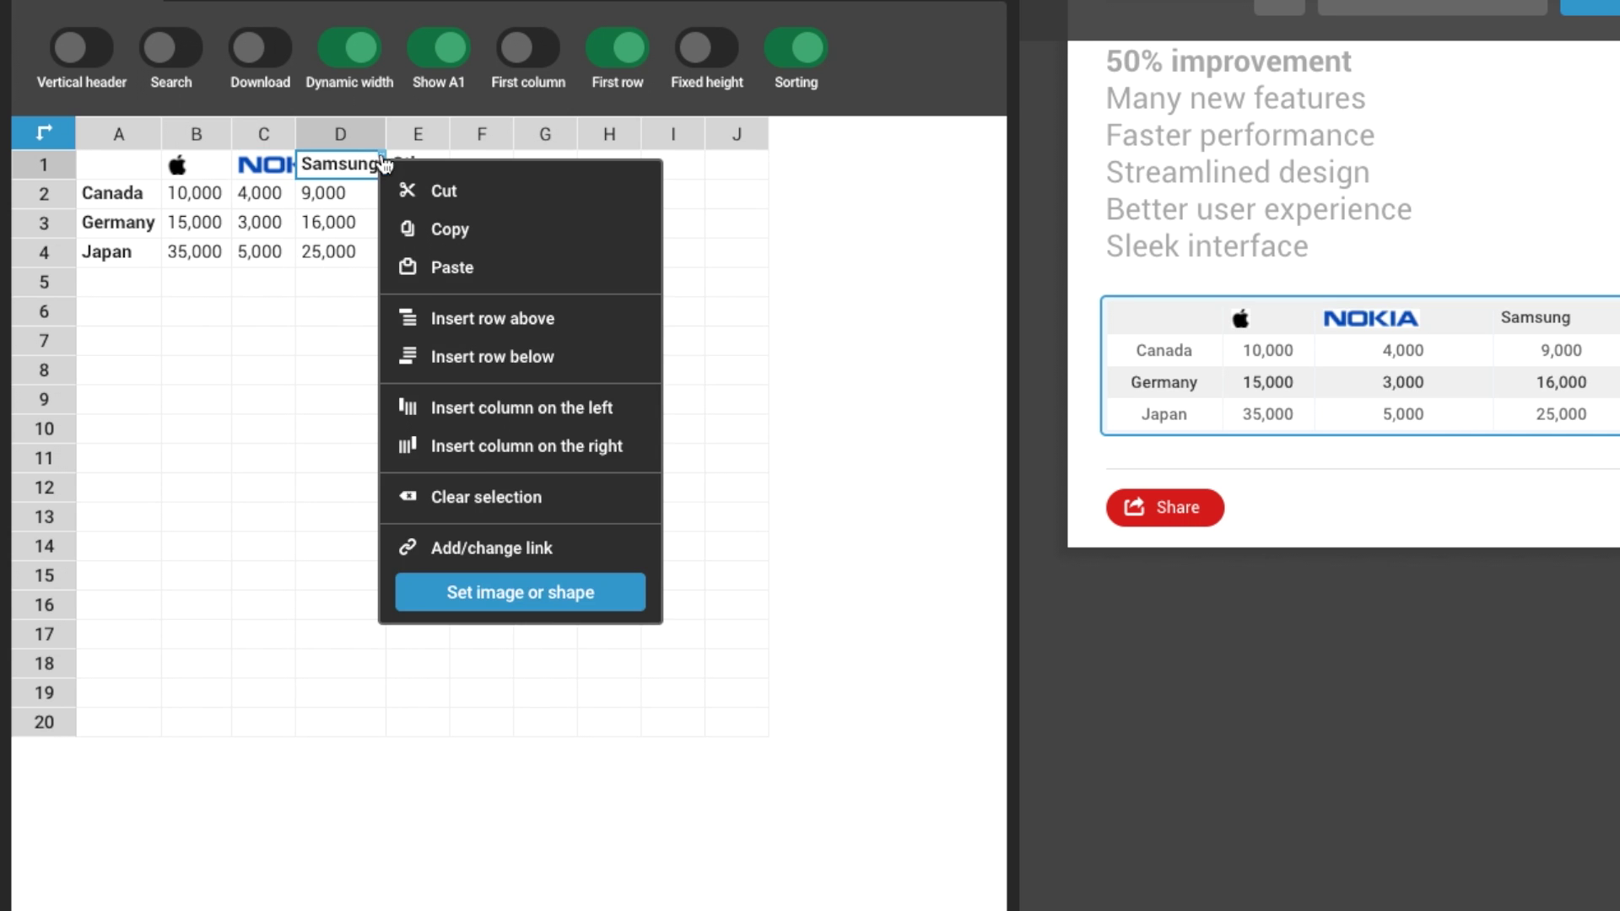
left_click(543, 590)
double_click(475, 505)
right_click(422, 162)
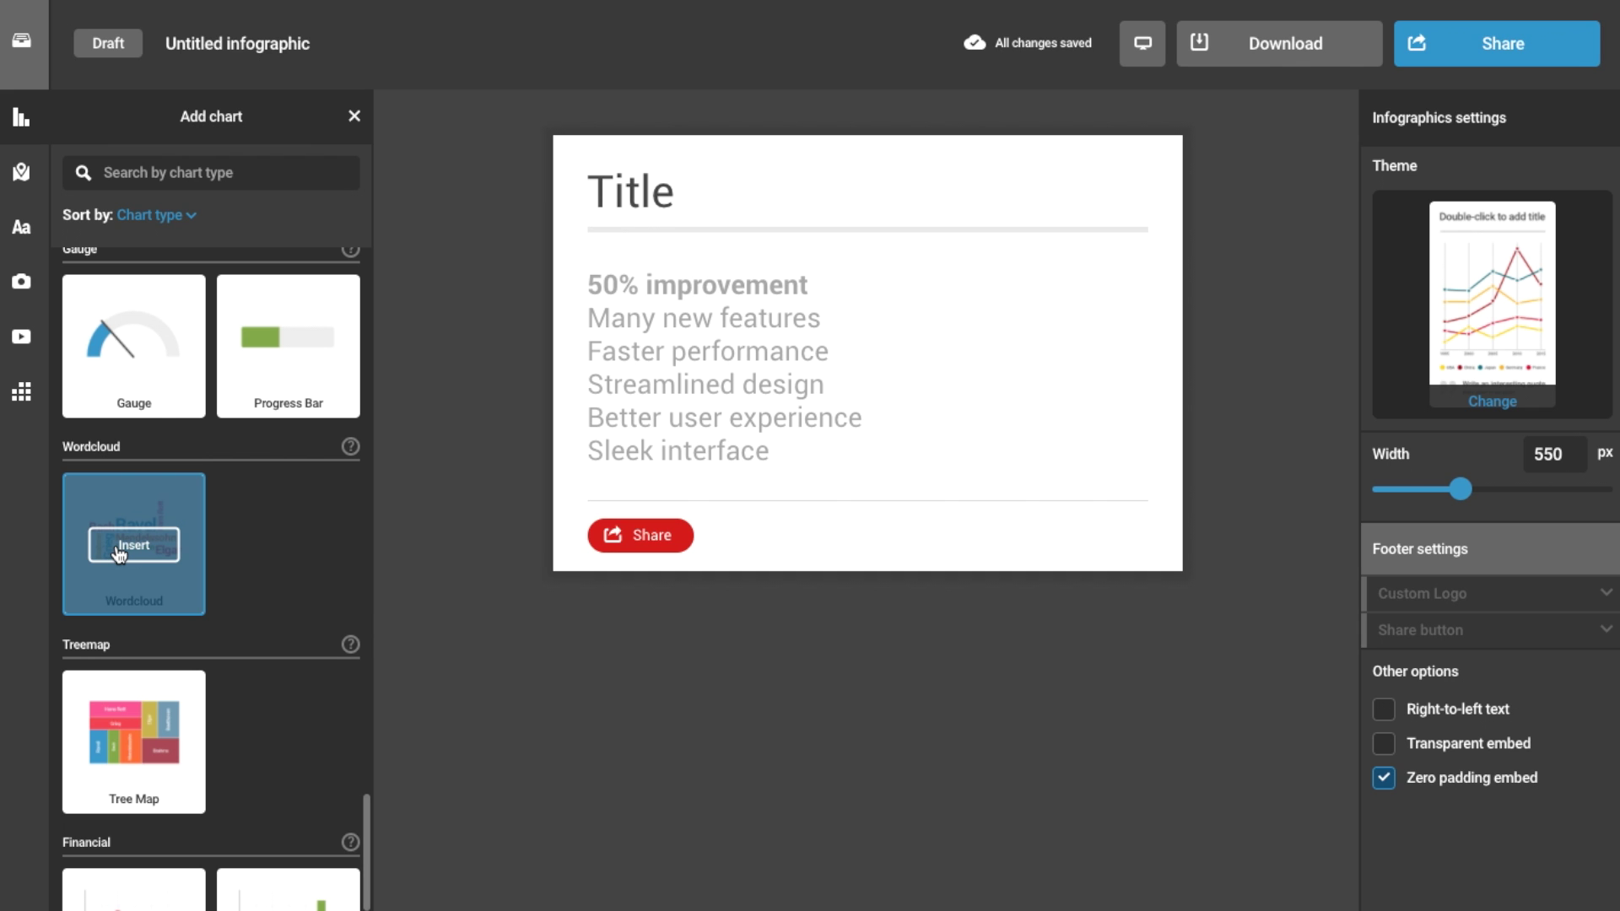
Insert a Wordcloud chart and a Tree Map chart below it, then close the Add chart panel.
left_click(123, 549)
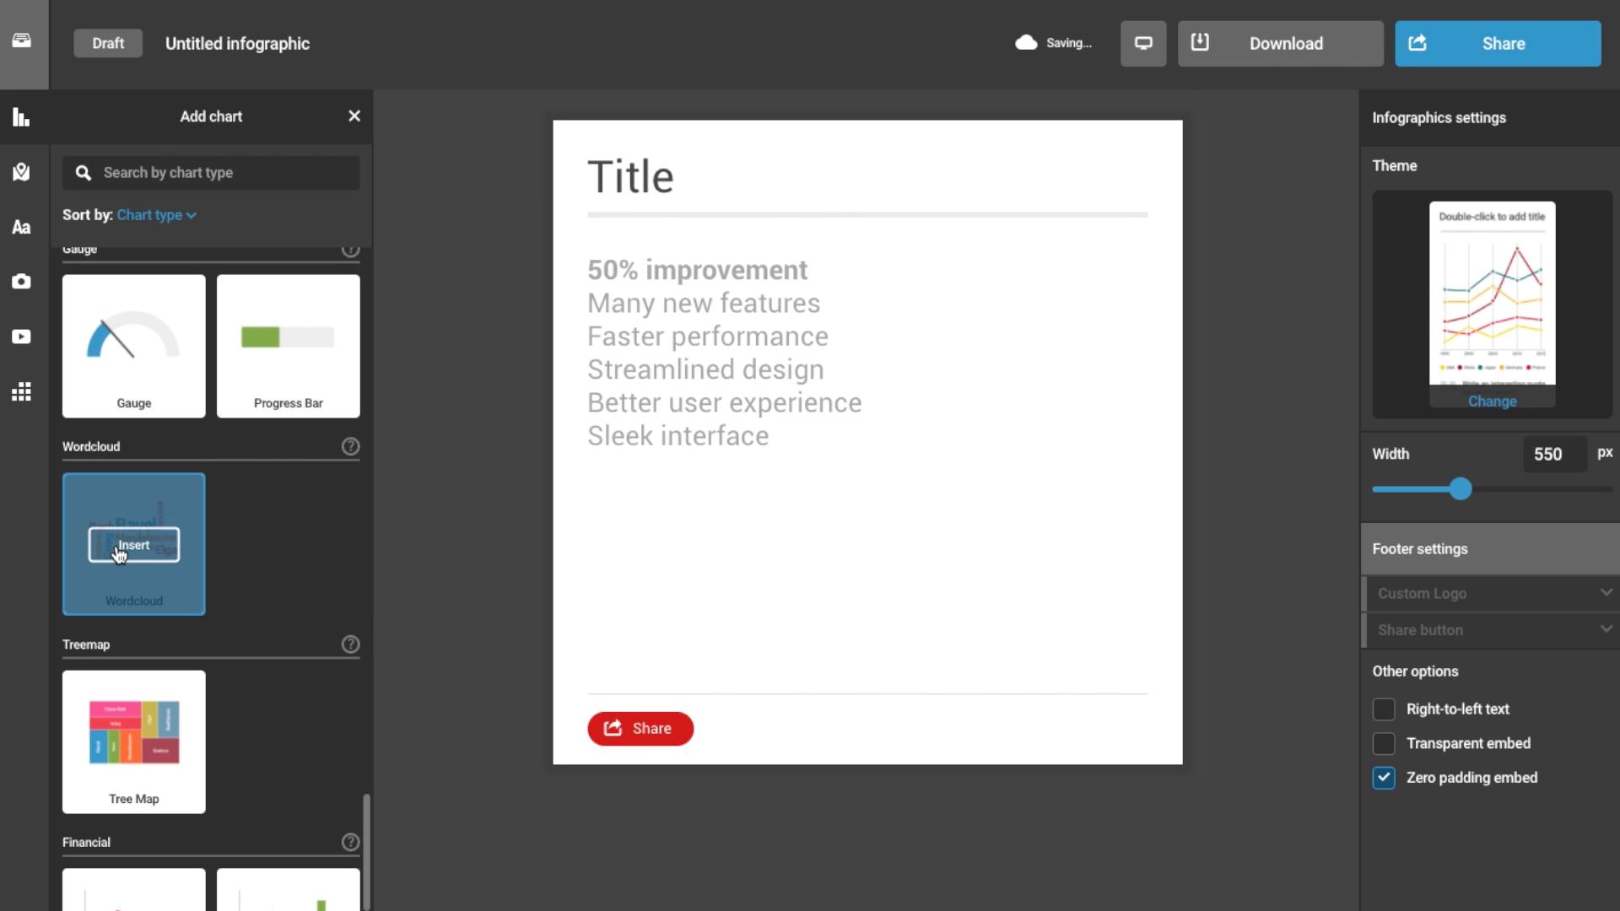
left_click(140, 744)
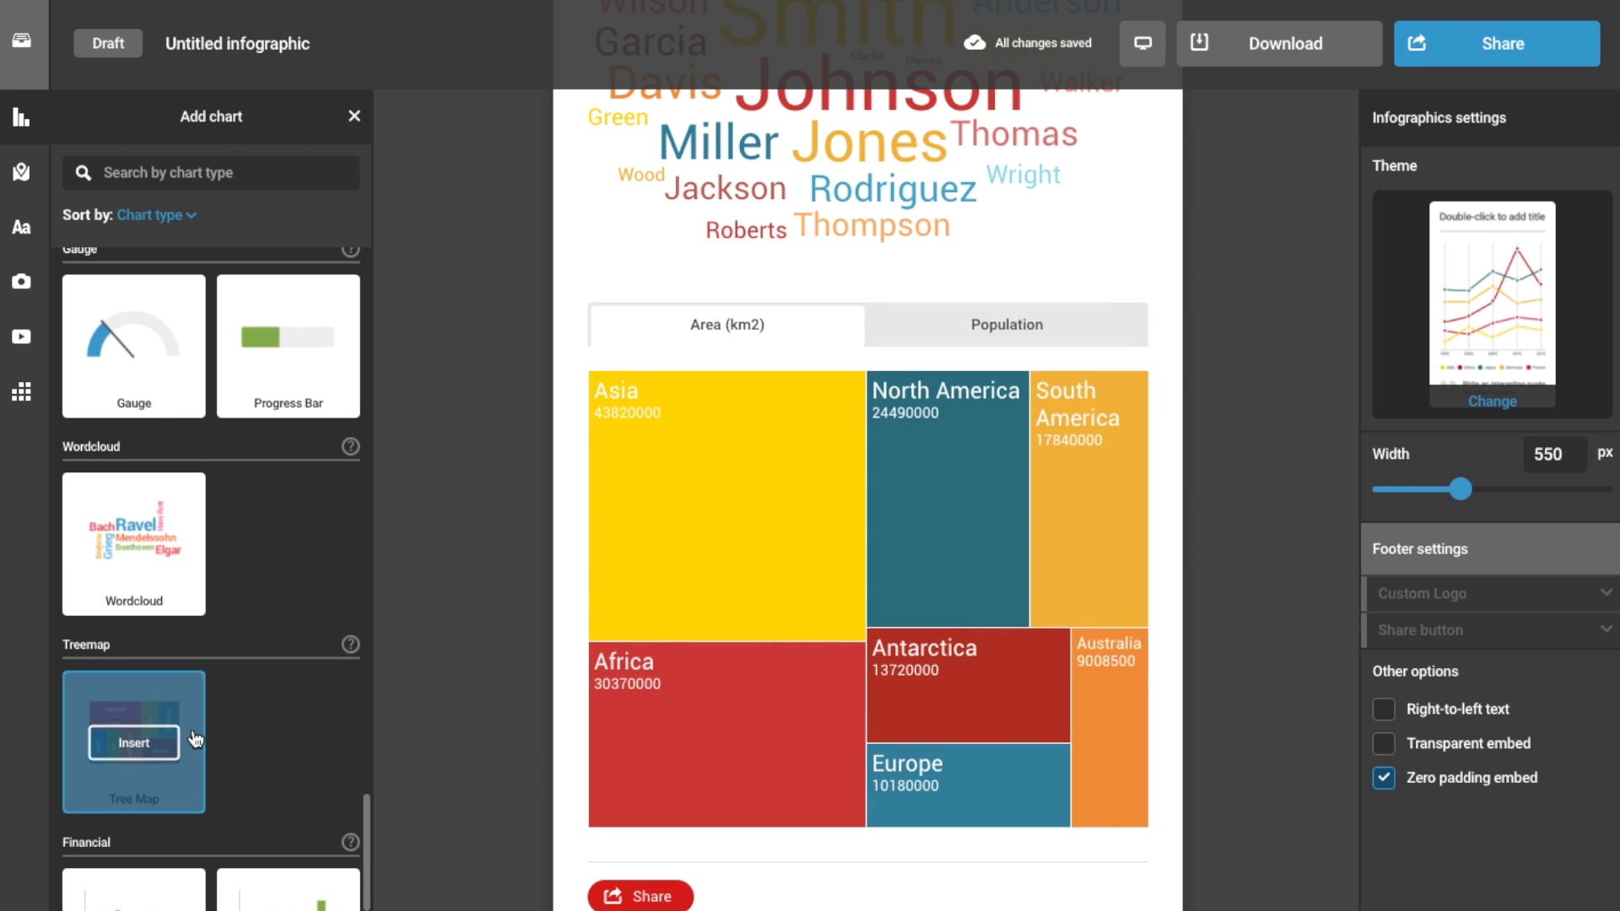
left_click(354, 115)
Open the word cloud's data for editing and toggle the treemap between UK and USA values.
scroll(643, 504, "up", 6)
double_click(643, 504)
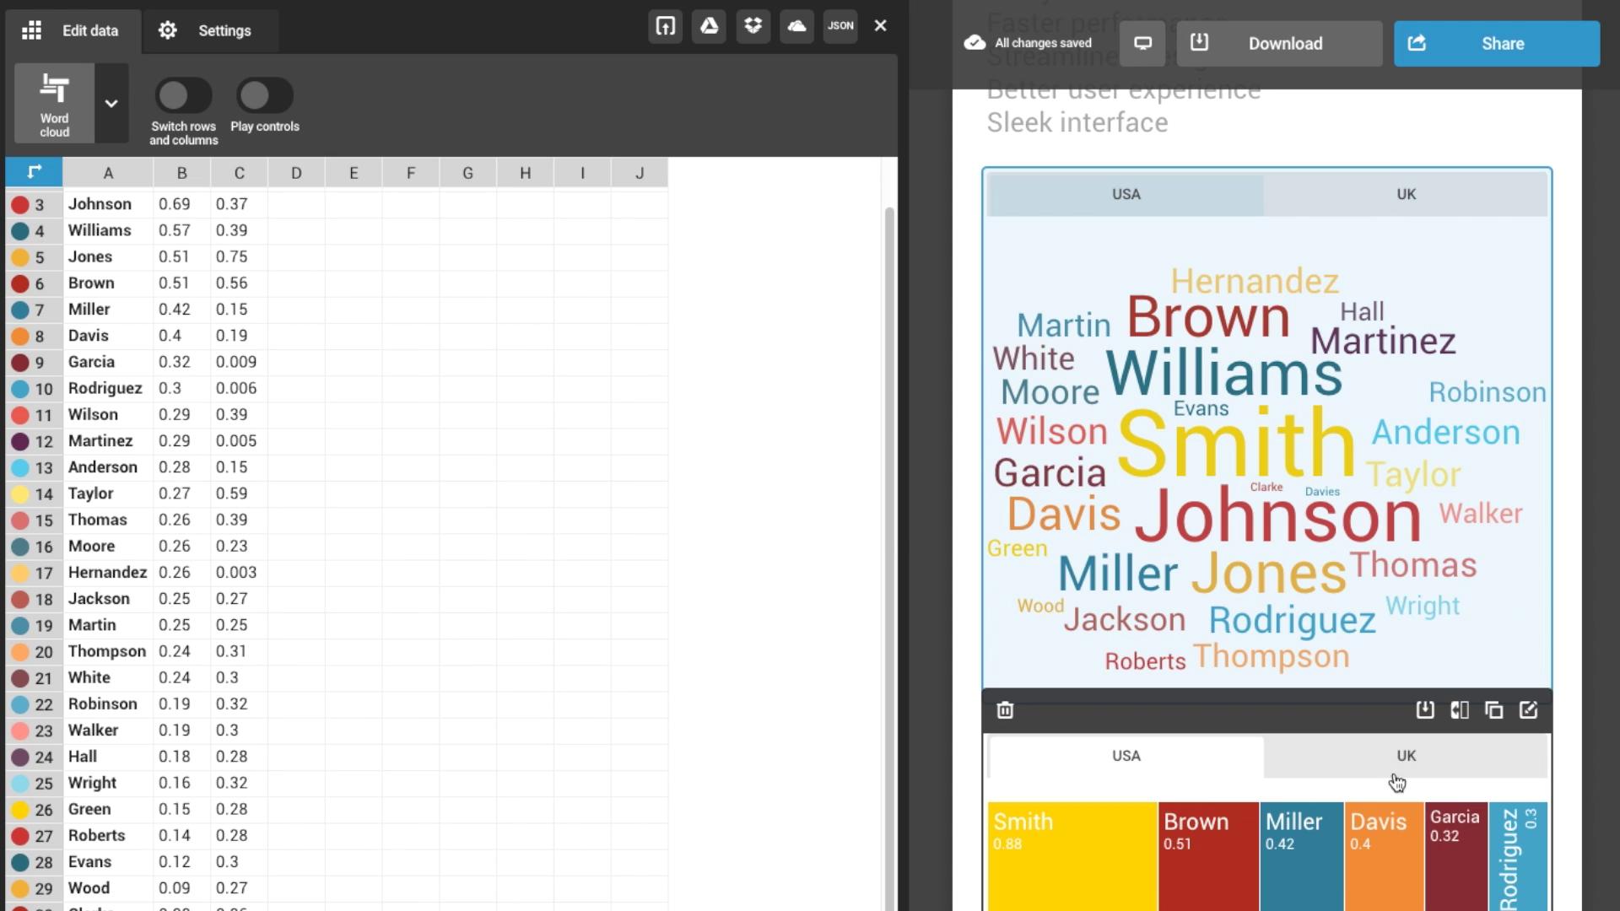
left_click(1397, 781)
left_click(1125, 326)
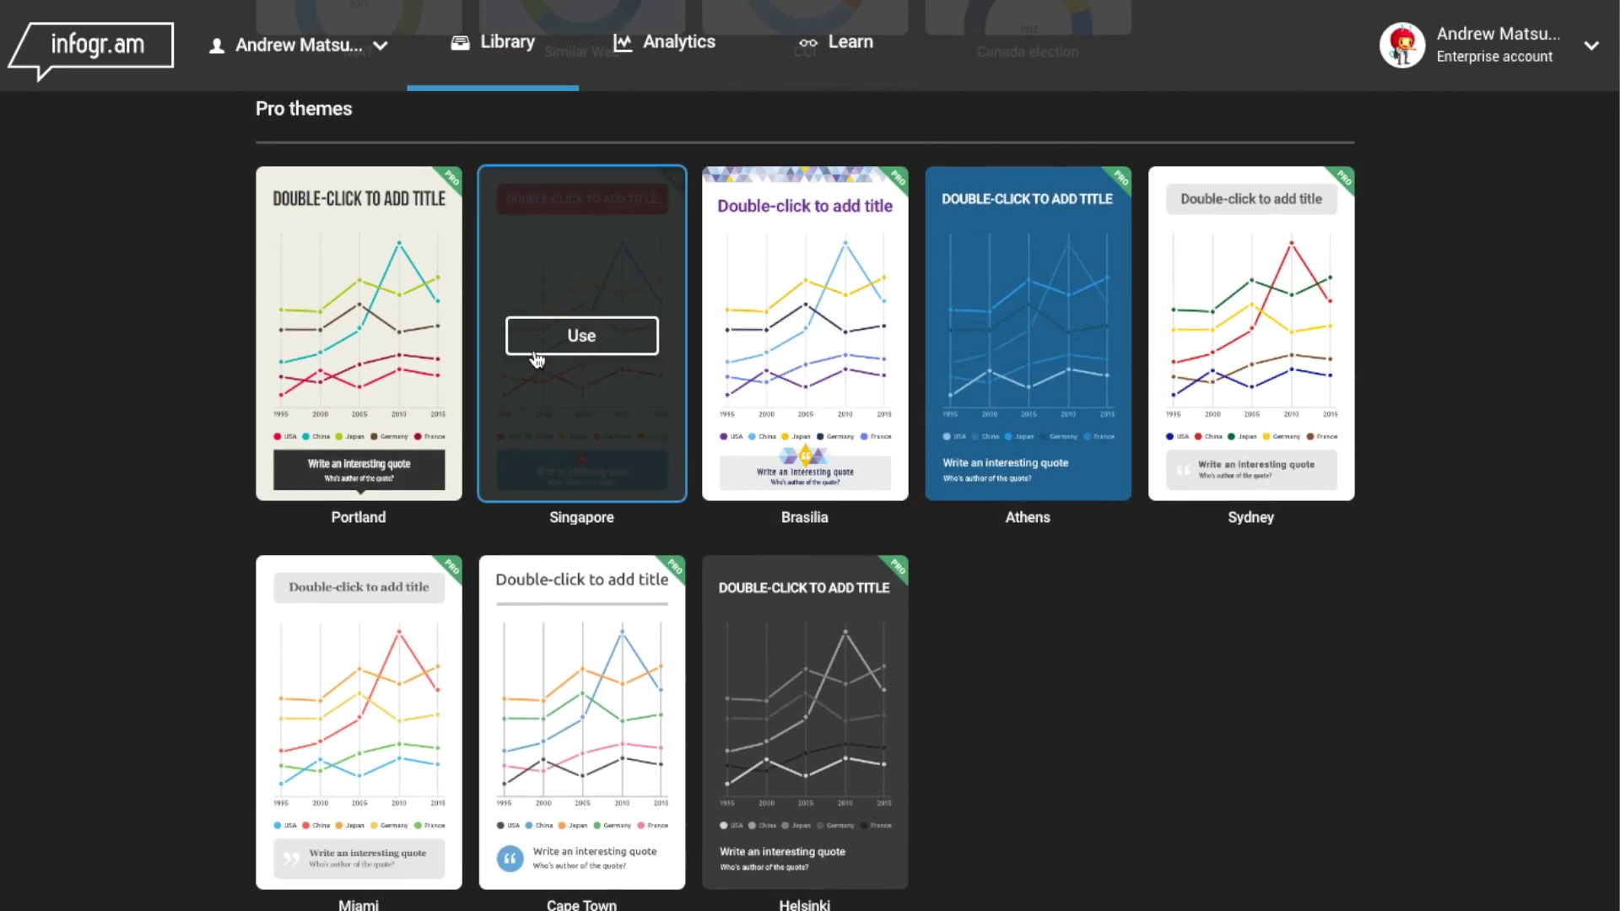
Start an infographic with the Singapore theme and set its logo to Upload custom.
left_click(535, 339)
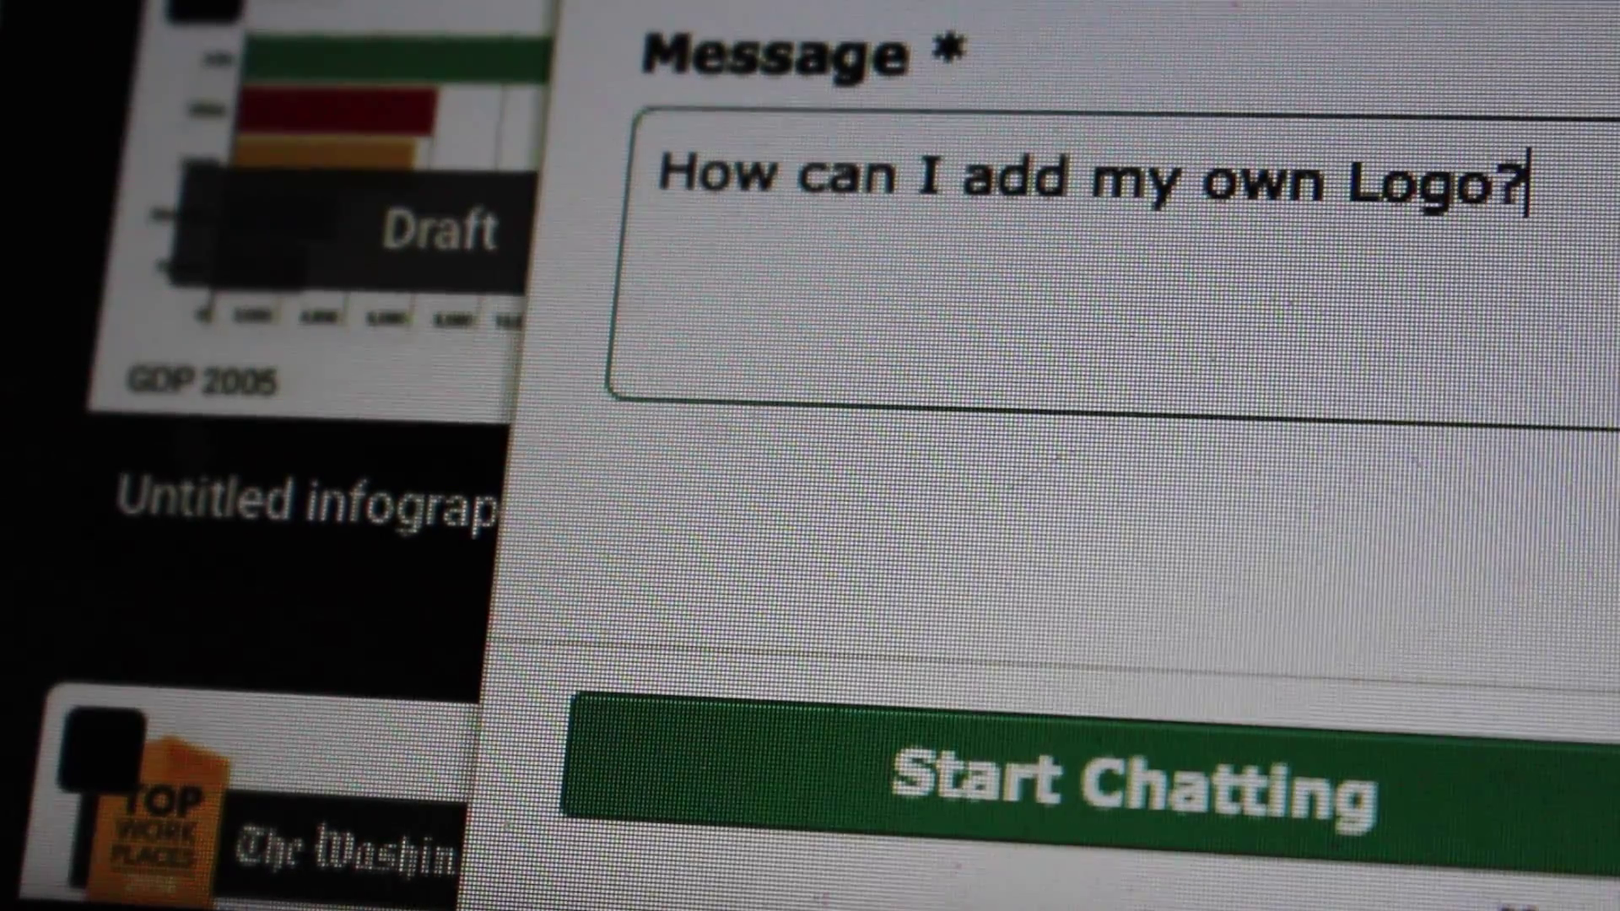
left_click(67, 482)
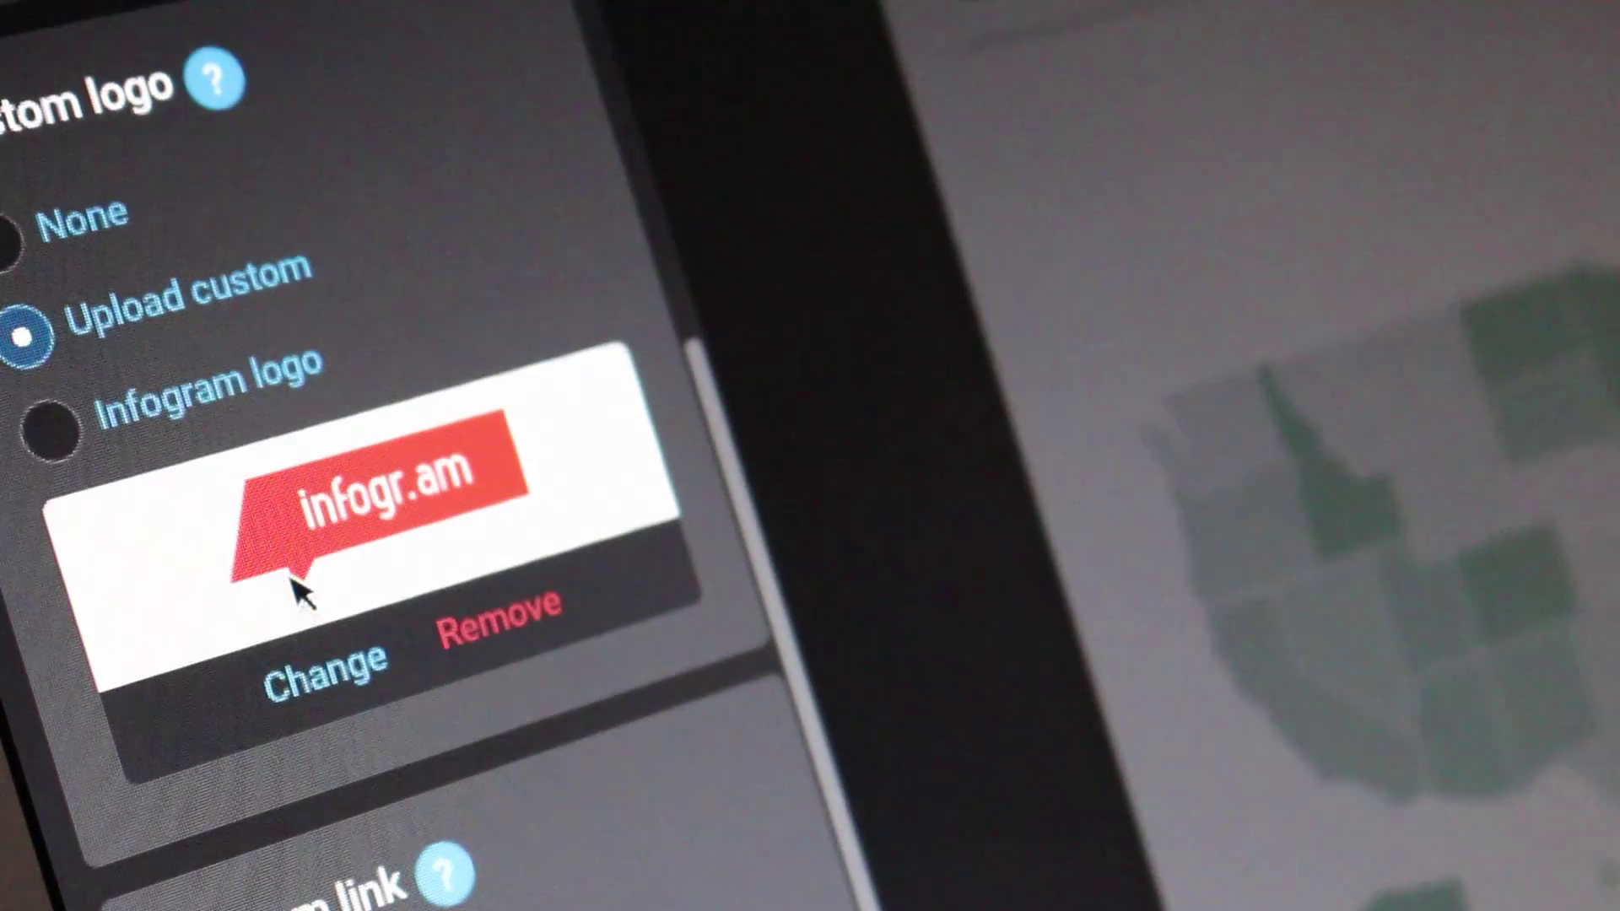